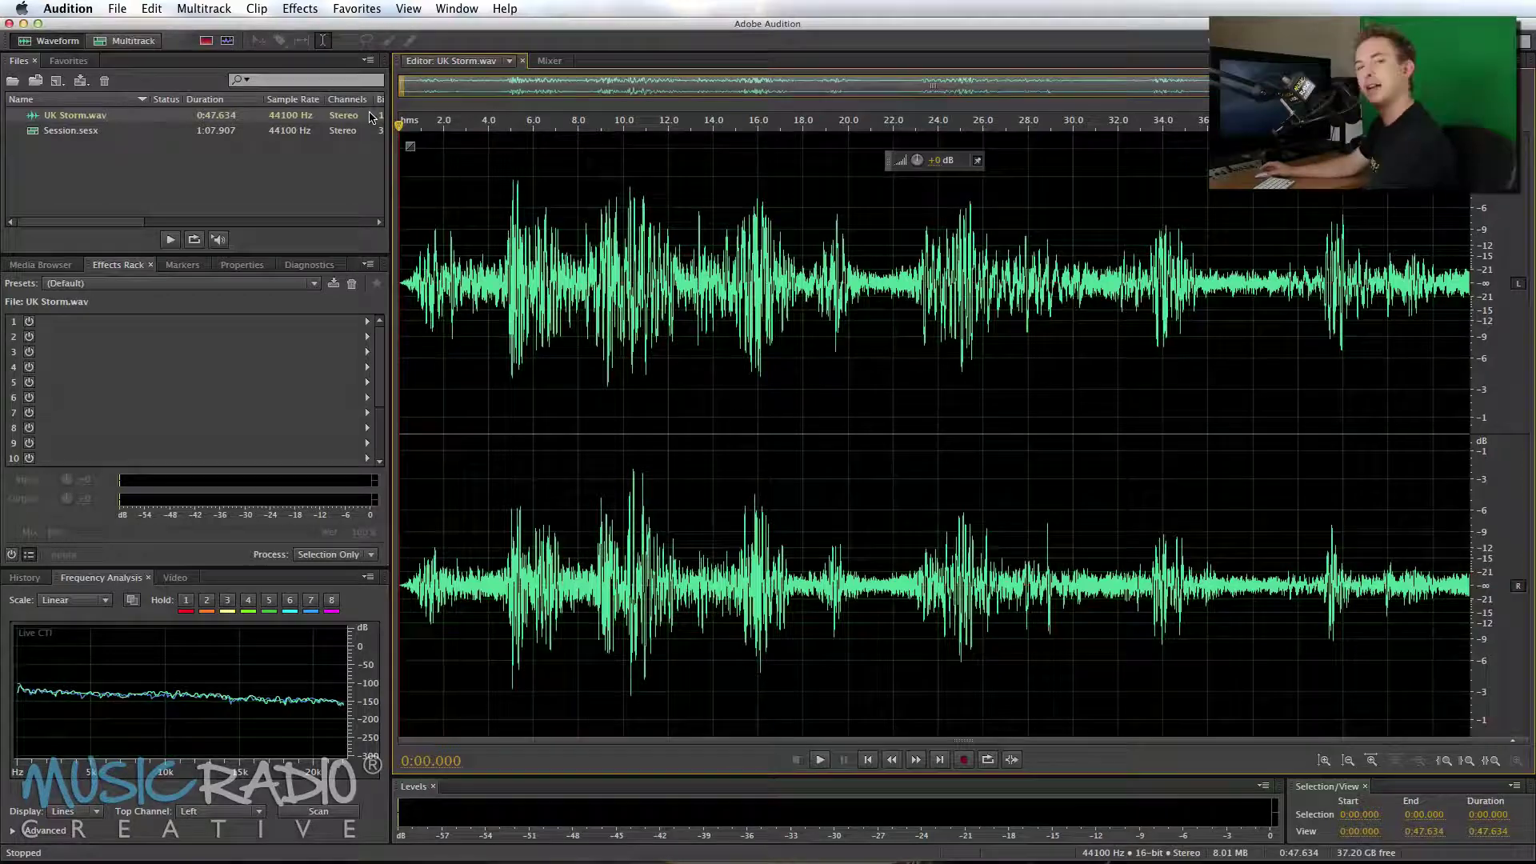
Play UK Storm from 0:03.917, stop it, then switch to the Session.sesx multitrack view
{"action": "left_click", "coordinate": [487, 123]}
{"action": "key", "text": "space"}
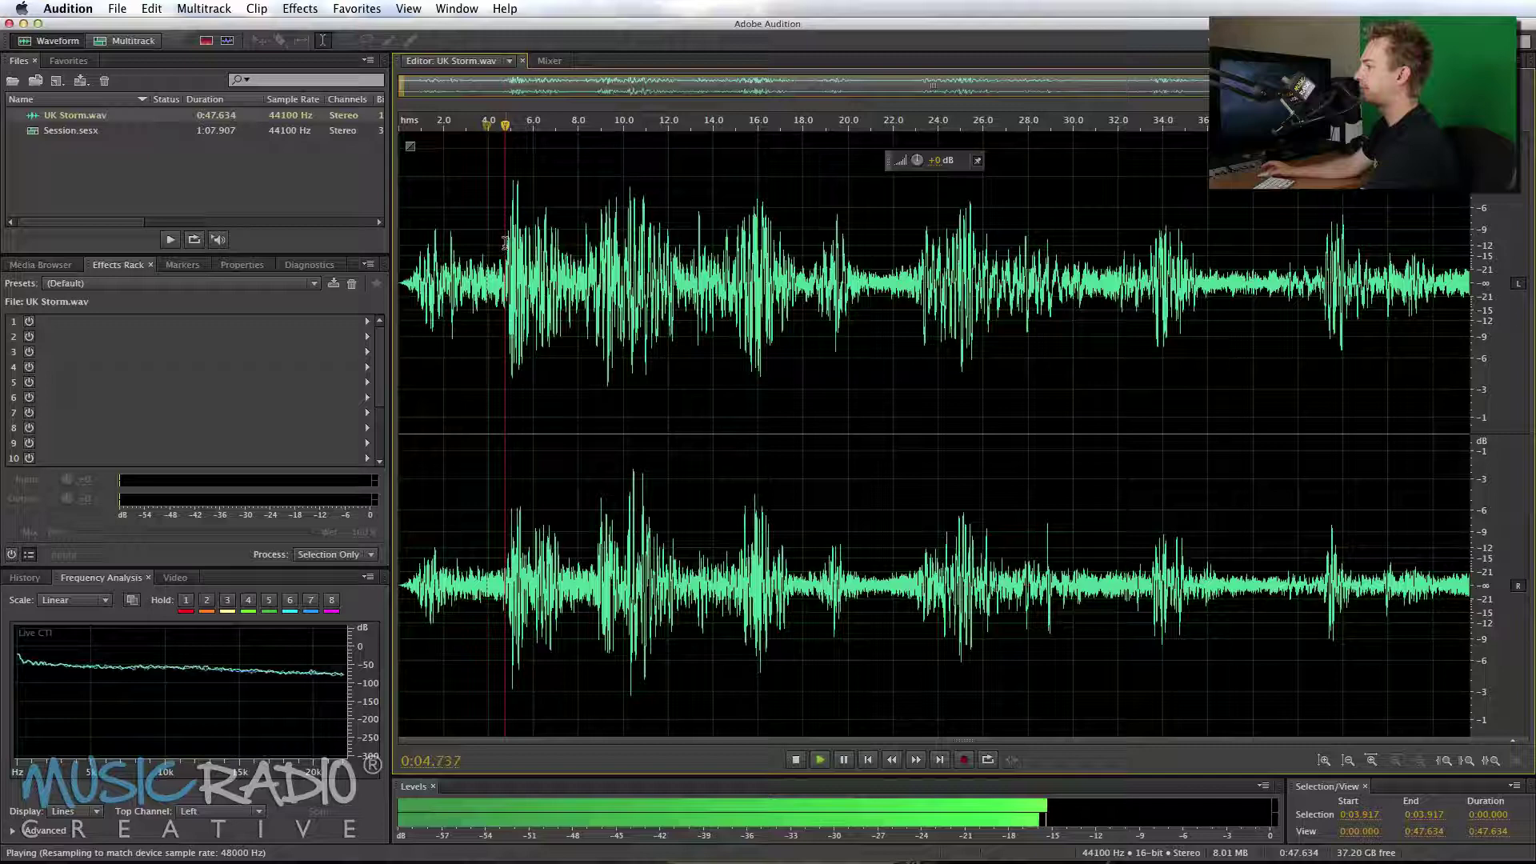
{"action": "key", "text": "space"}
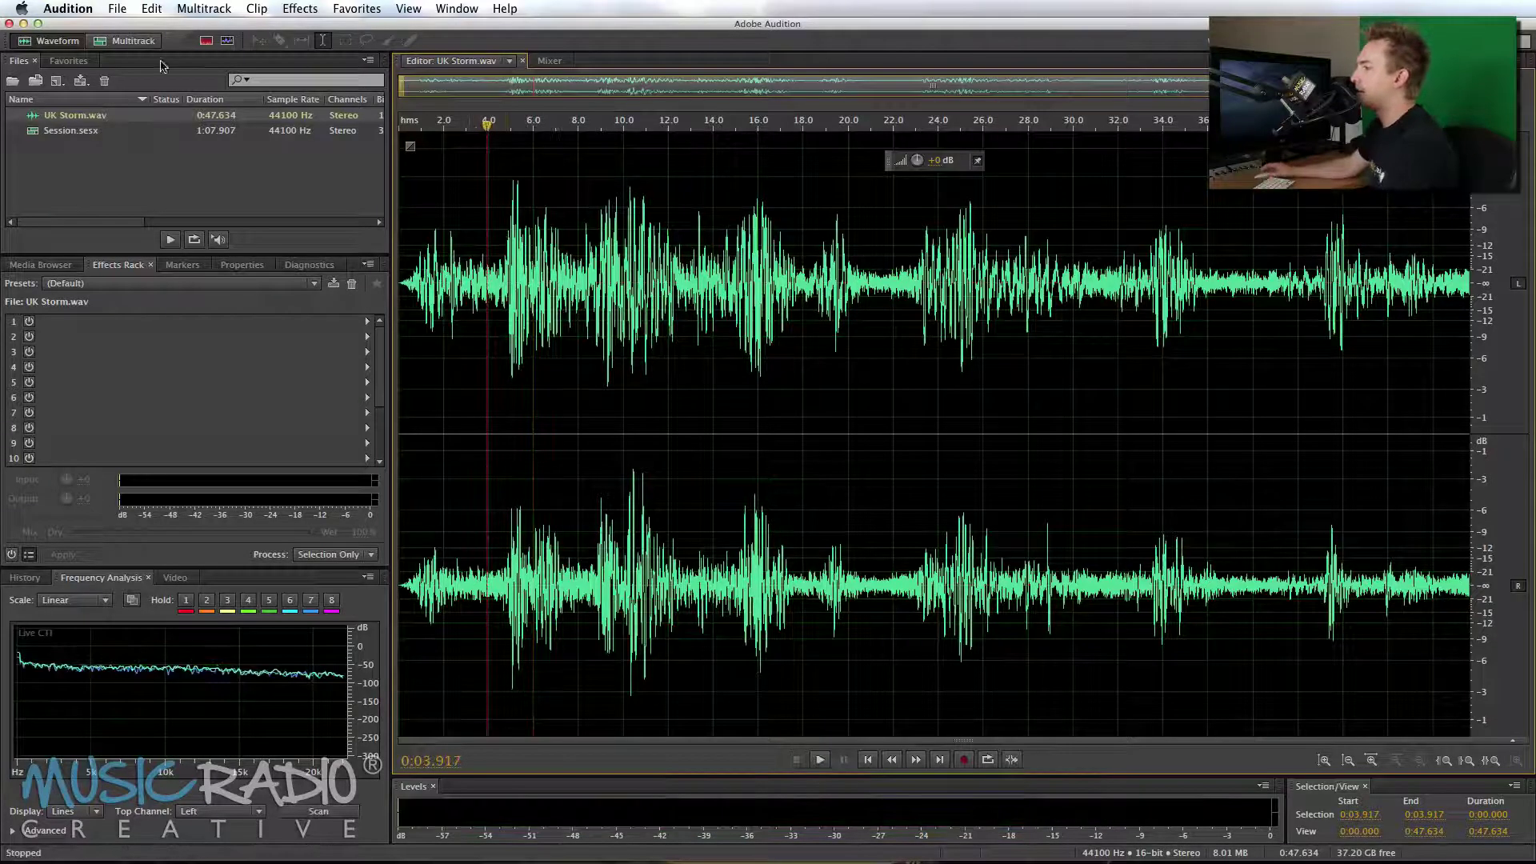
{"action": "left_click", "coordinate": [104, 43]}
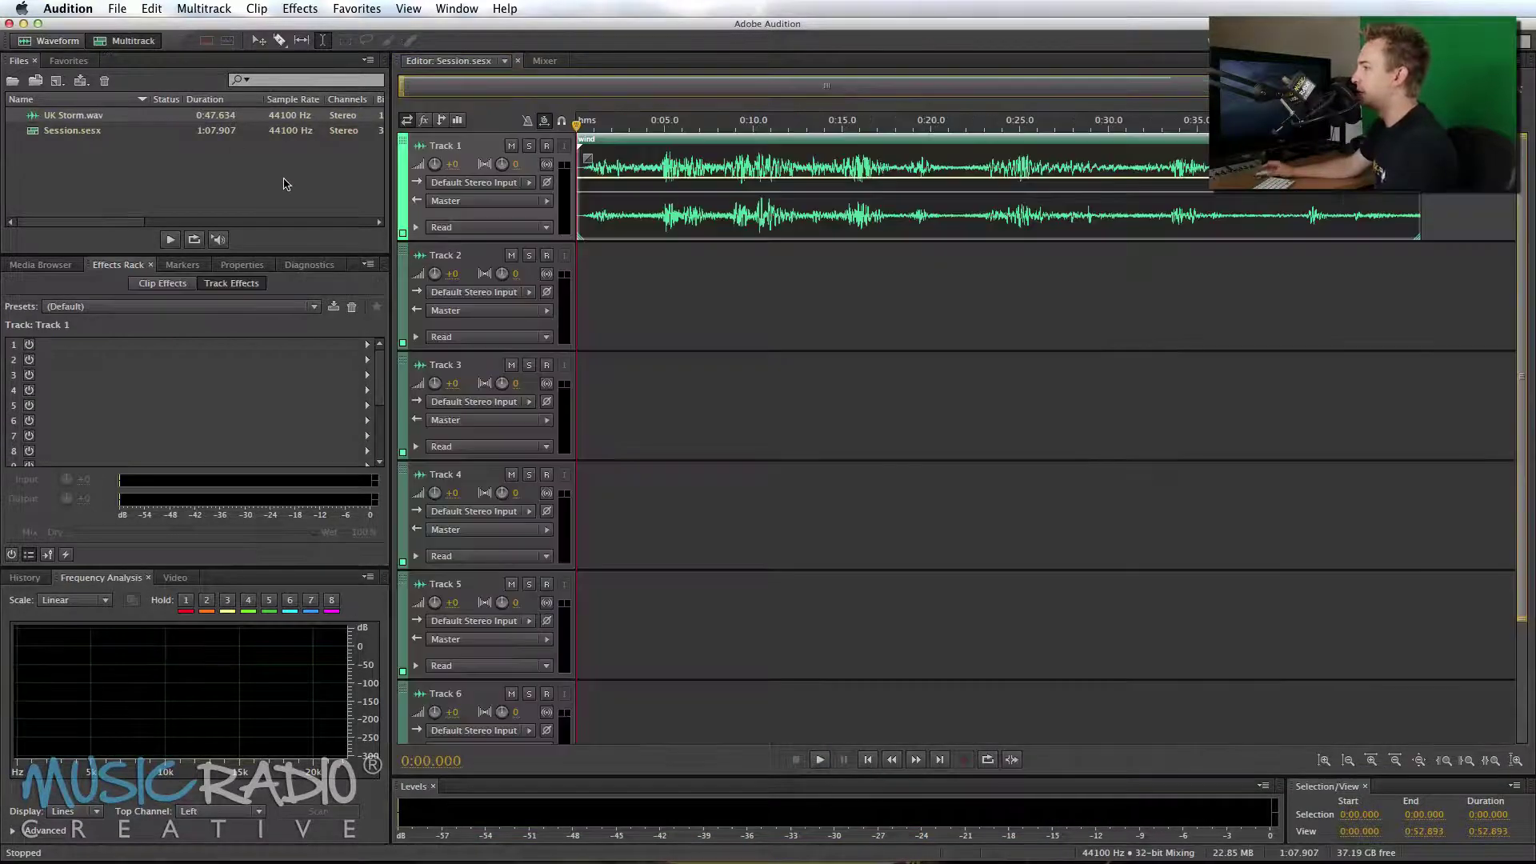
{"action": "left_click", "coordinate": [323, 42]}
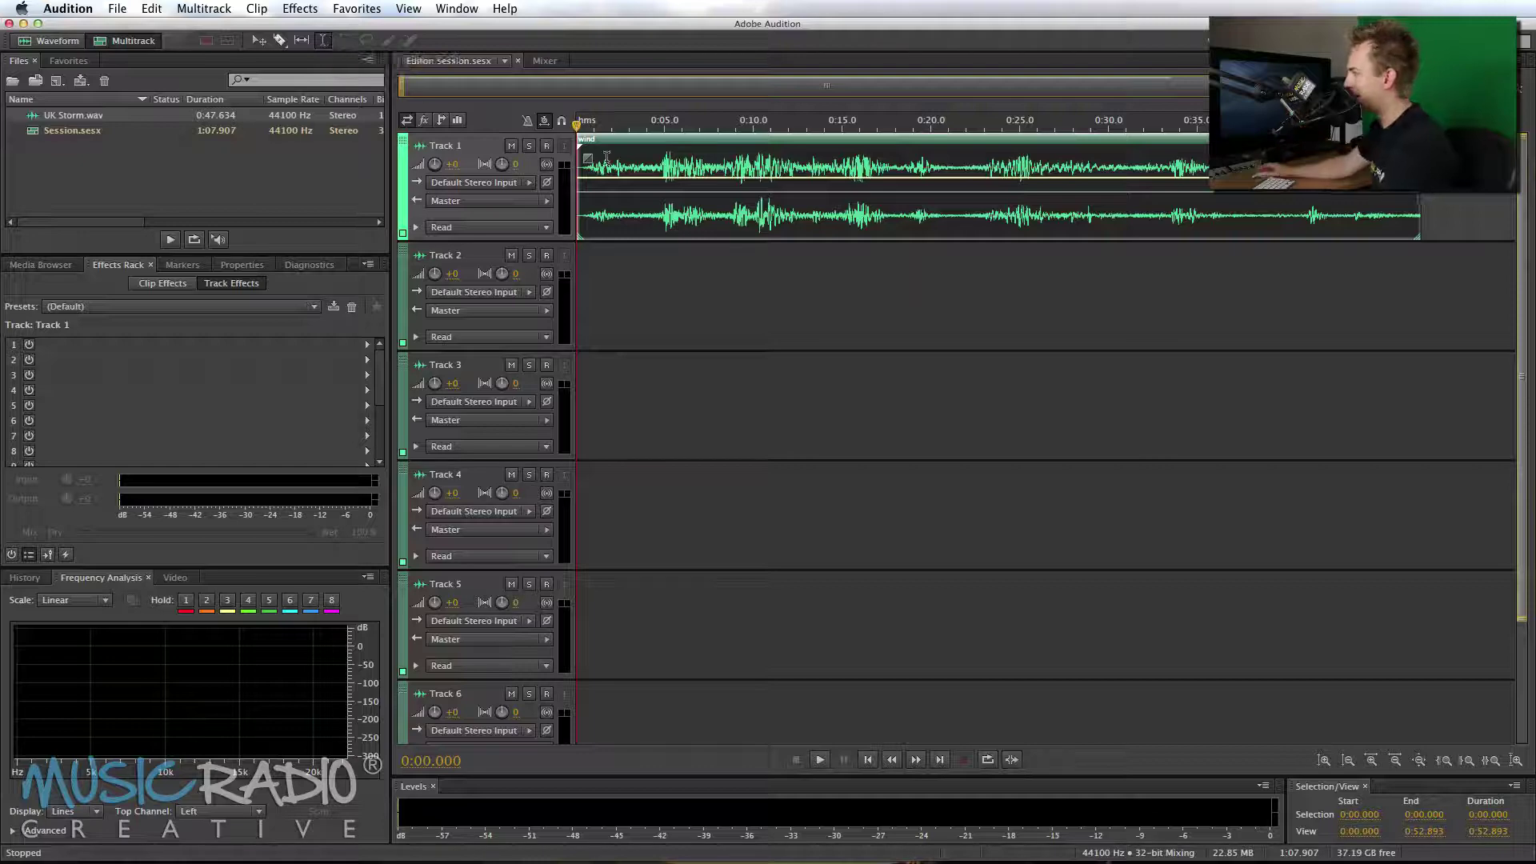
{"action": "left_click_drag", "start_coordinate": [640, 211], "coordinate": [766, 208]}
{"action": "left_click", "coordinate": [858, 275]}
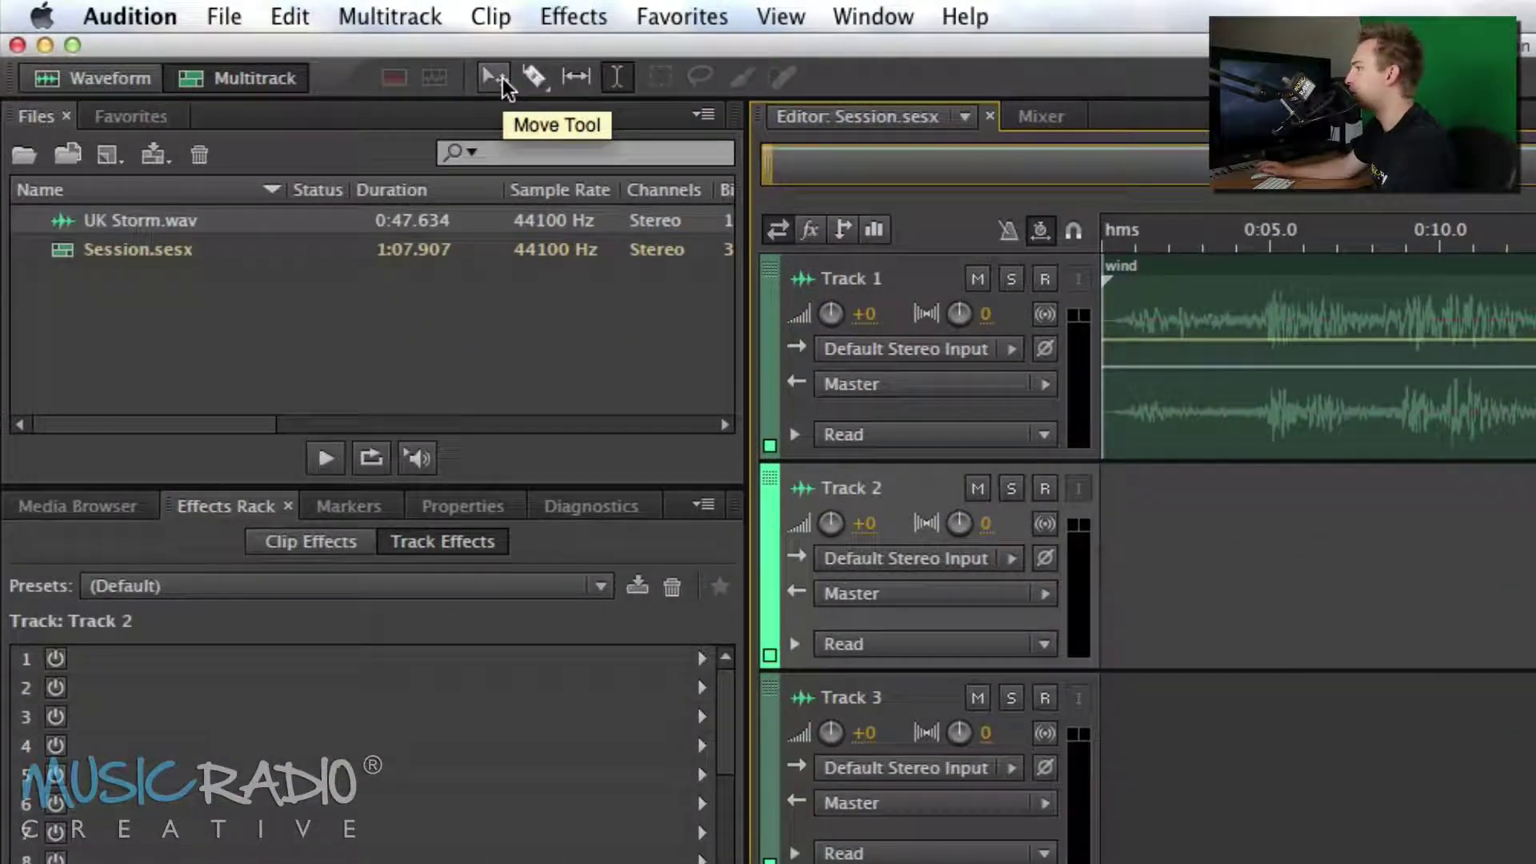
{"action": "left_click", "coordinate": [506, 86]}
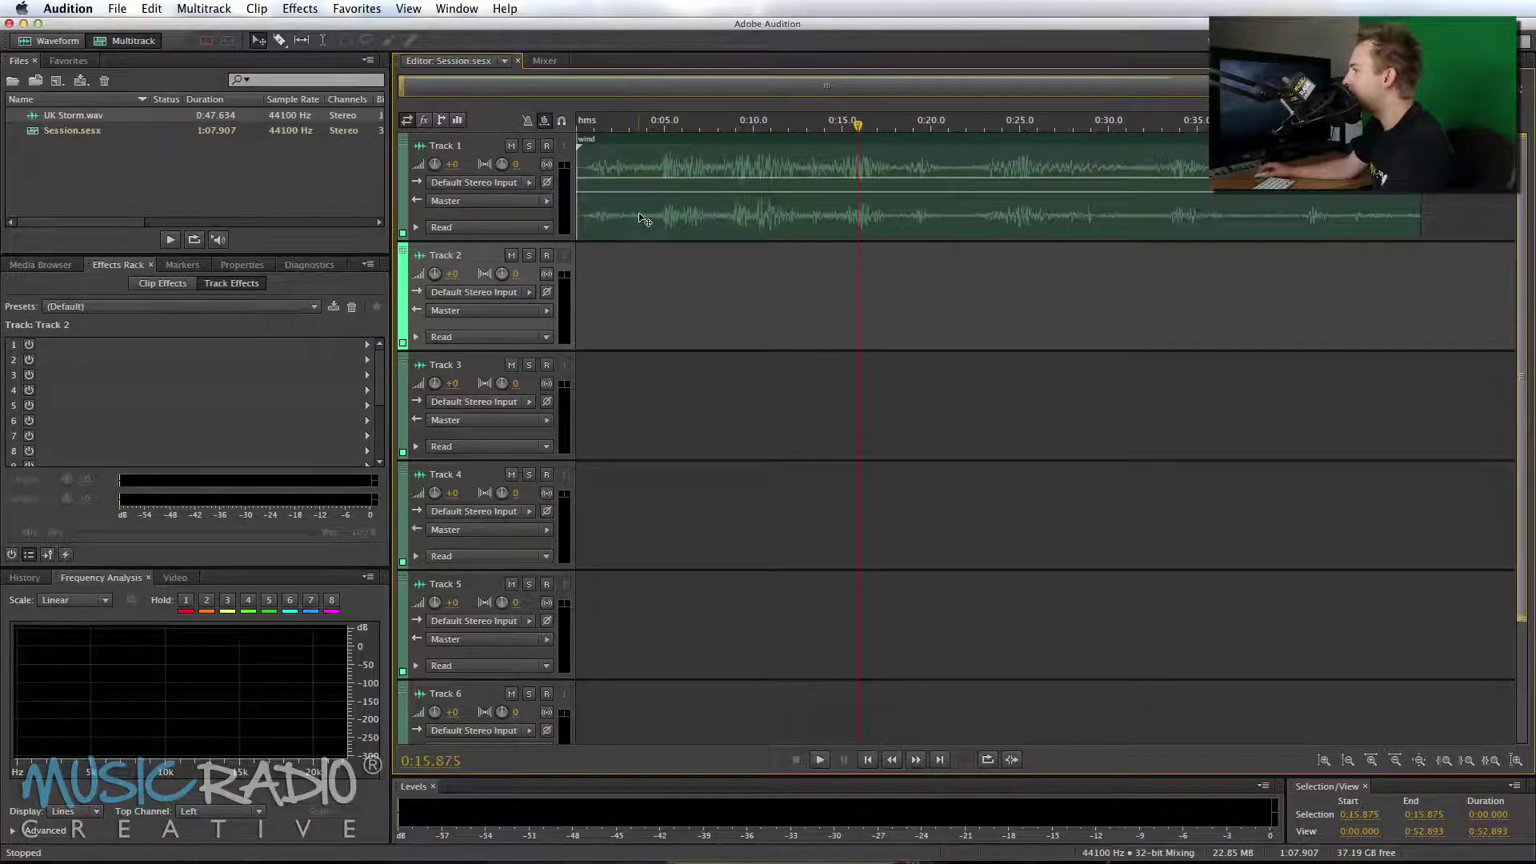
{"action": "left_click", "coordinate": [1239, 419]}
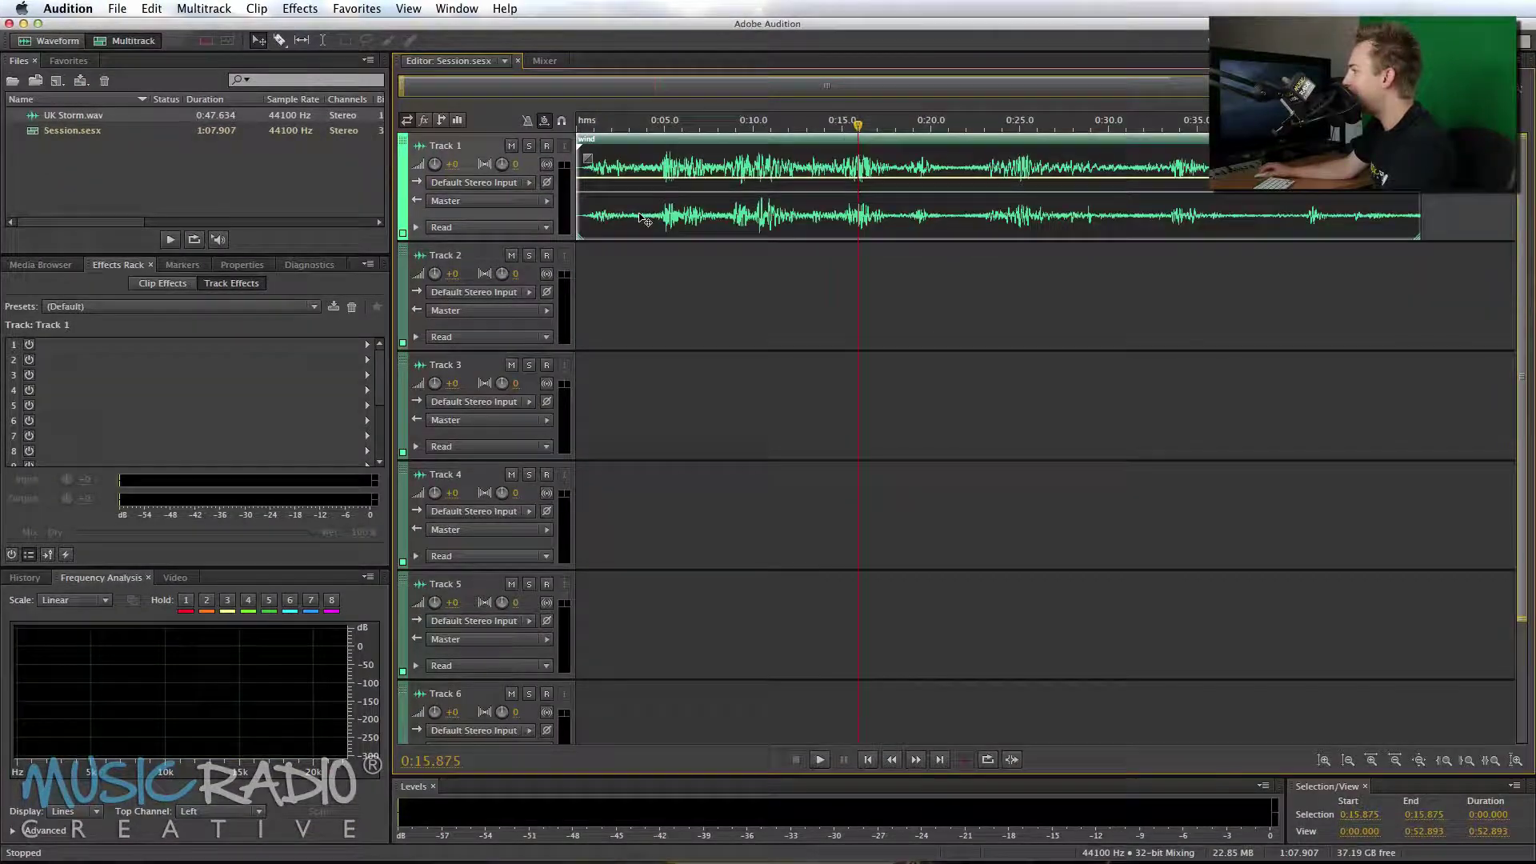
{"action": "left_click_drag", "start_coordinate": [643, 218], "coordinate": [640, 166]}
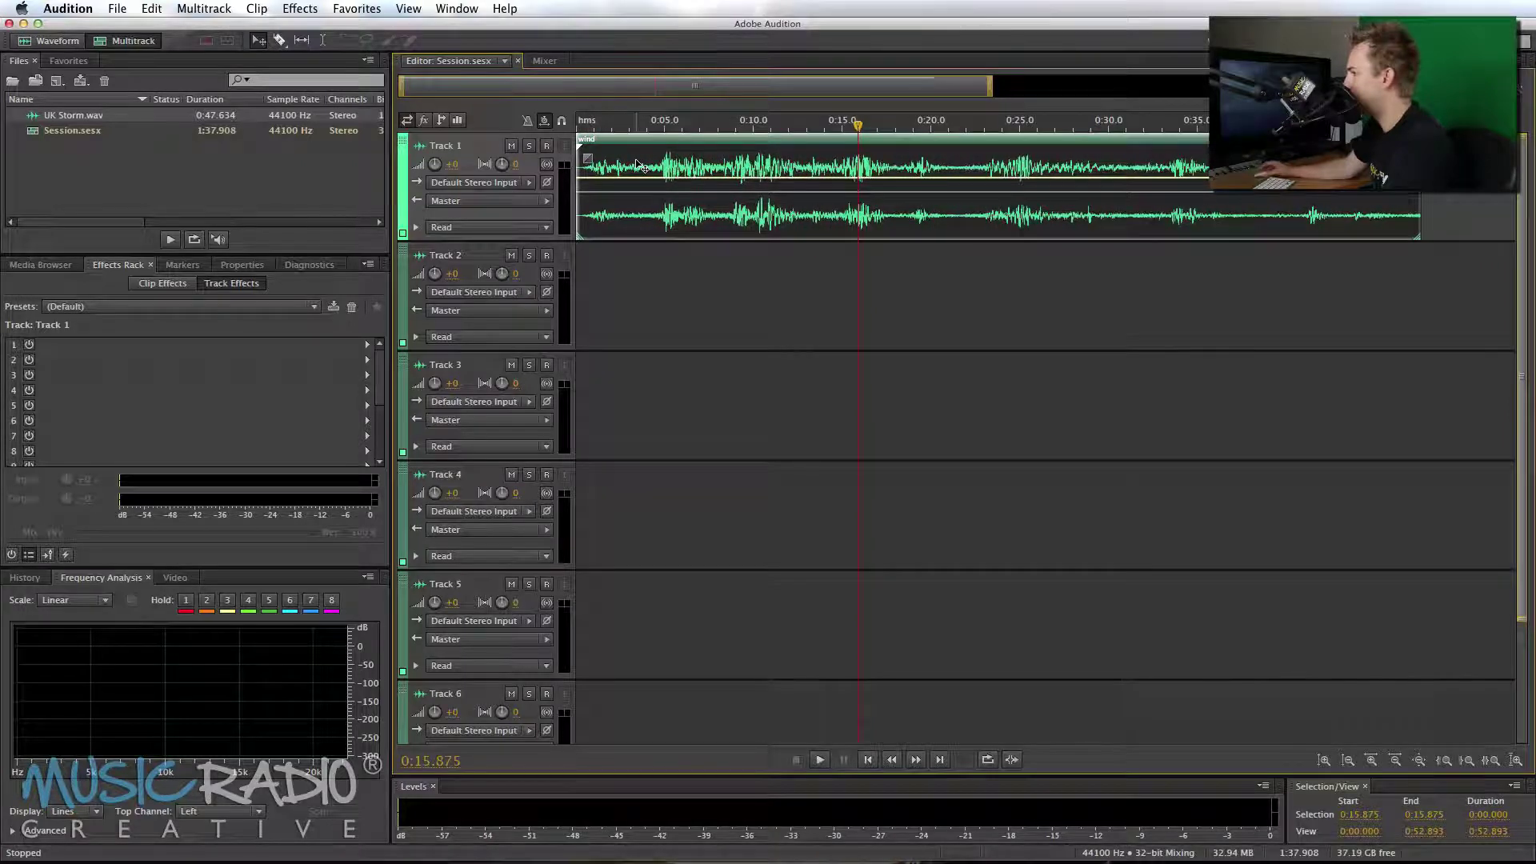
{"action": "left_click", "coordinate": [327, 47]}
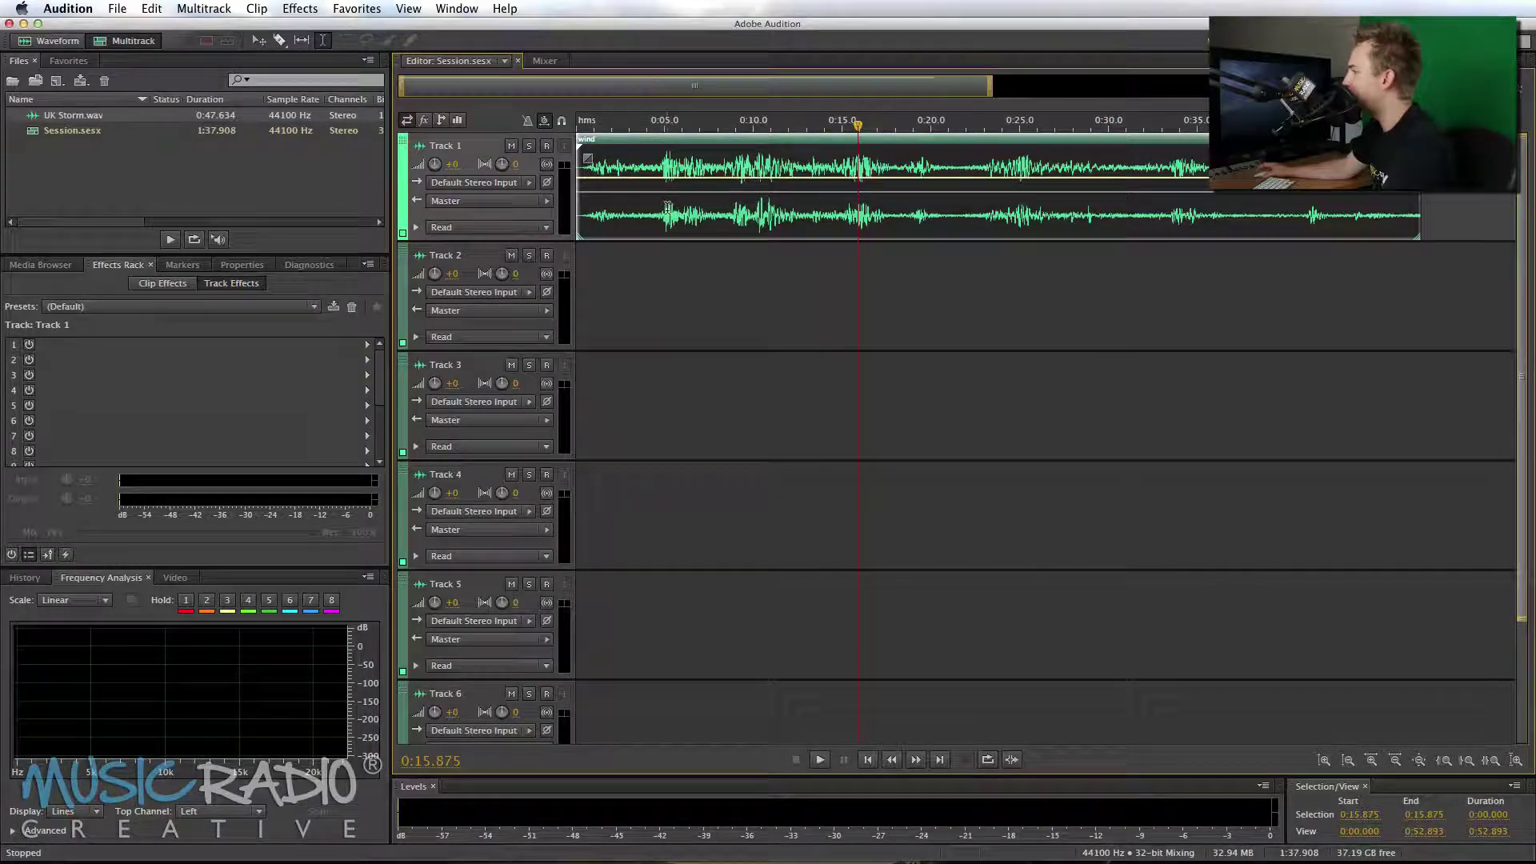
{"action": "left_click_drag", "start_coordinate": [662, 211], "coordinate": [667, 157]}
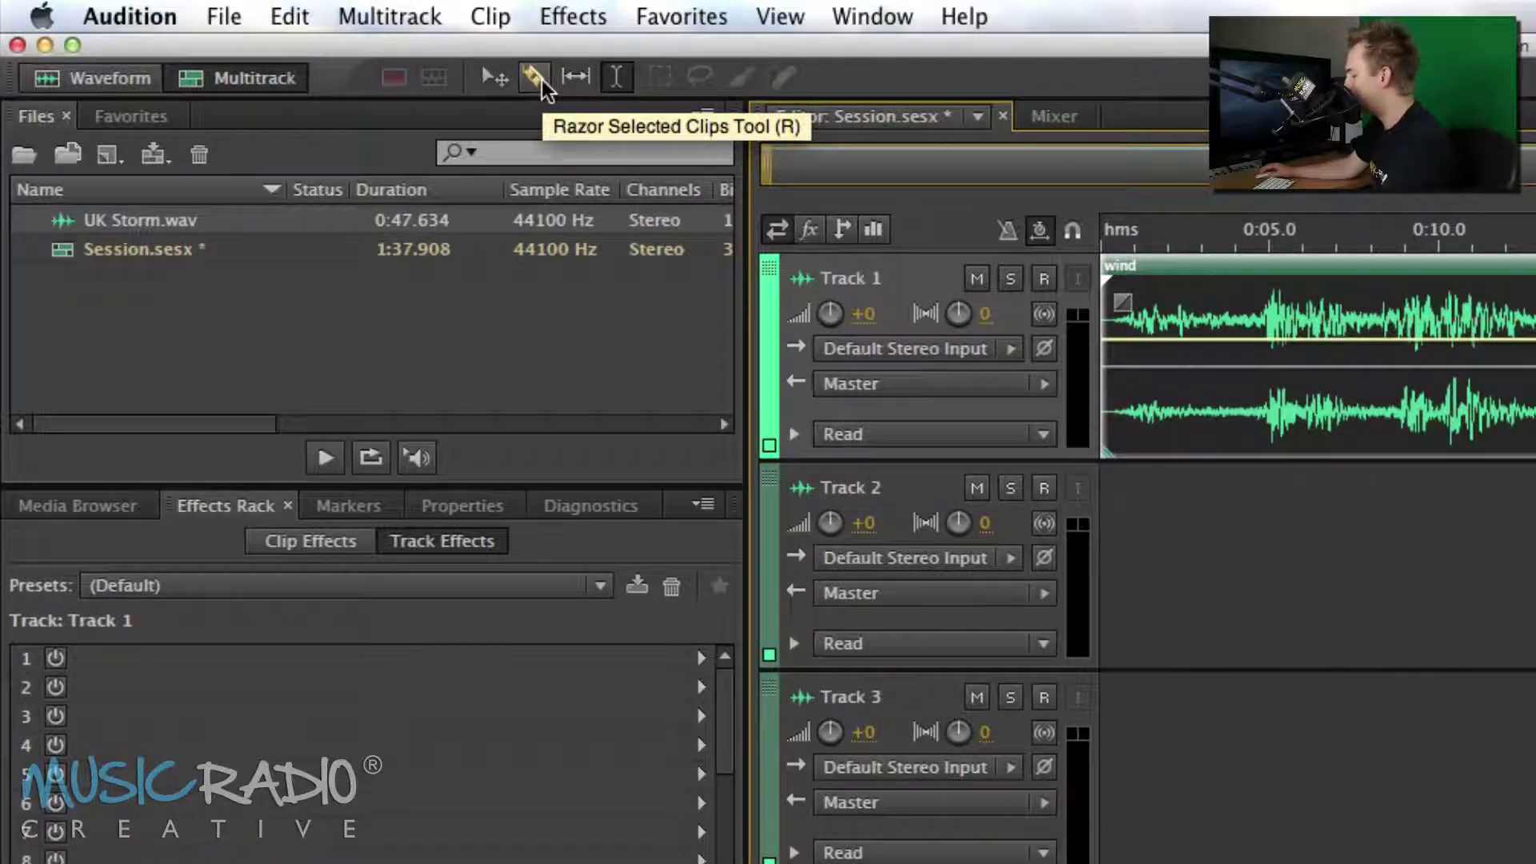
With the Razor tool, cut the Track 1 wind clip at 0:05, 0:10, 0:18, 0:27 and 0:36
{"action": "left_click", "coordinate": [541, 80]}
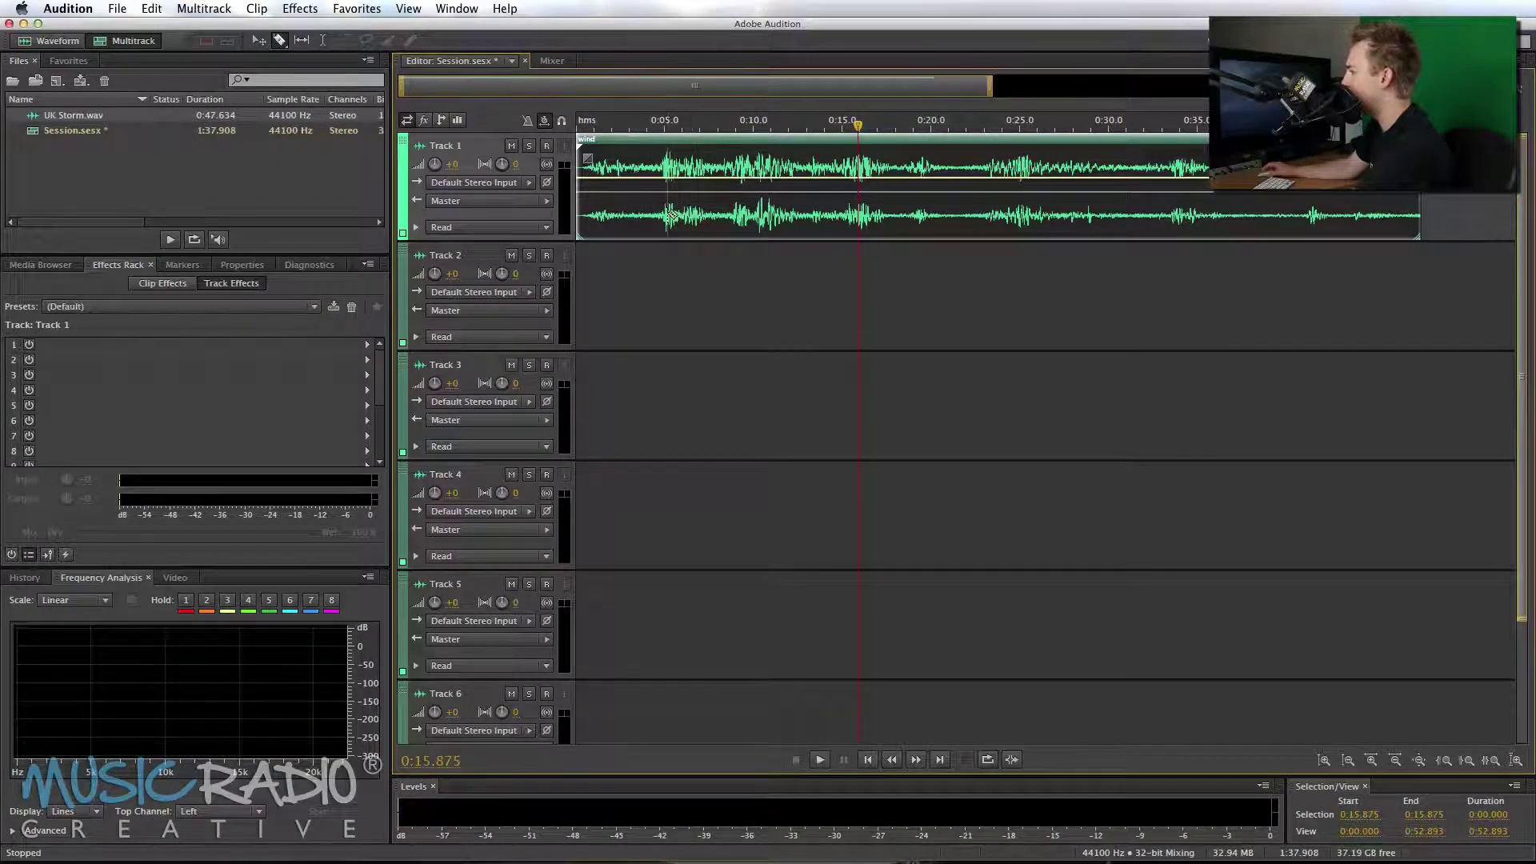
{"action": "left_click", "coordinate": [663, 216]}
{"action": "left_click", "coordinate": [752, 217]}
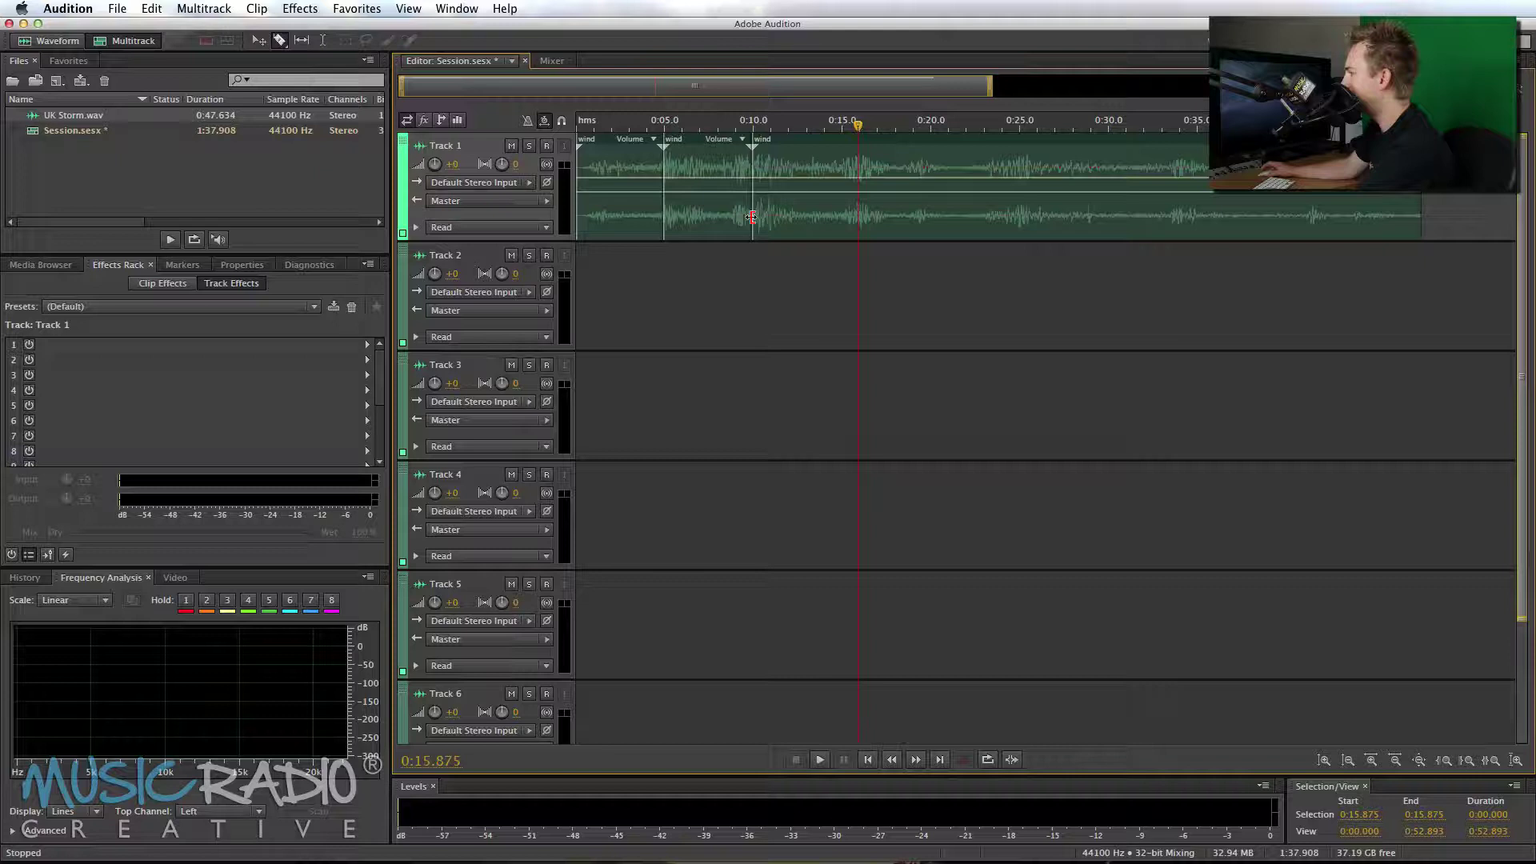
{"action": "left_click", "coordinate": [910, 217]}
{"action": "left_click", "coordinate": [1057, 222]}
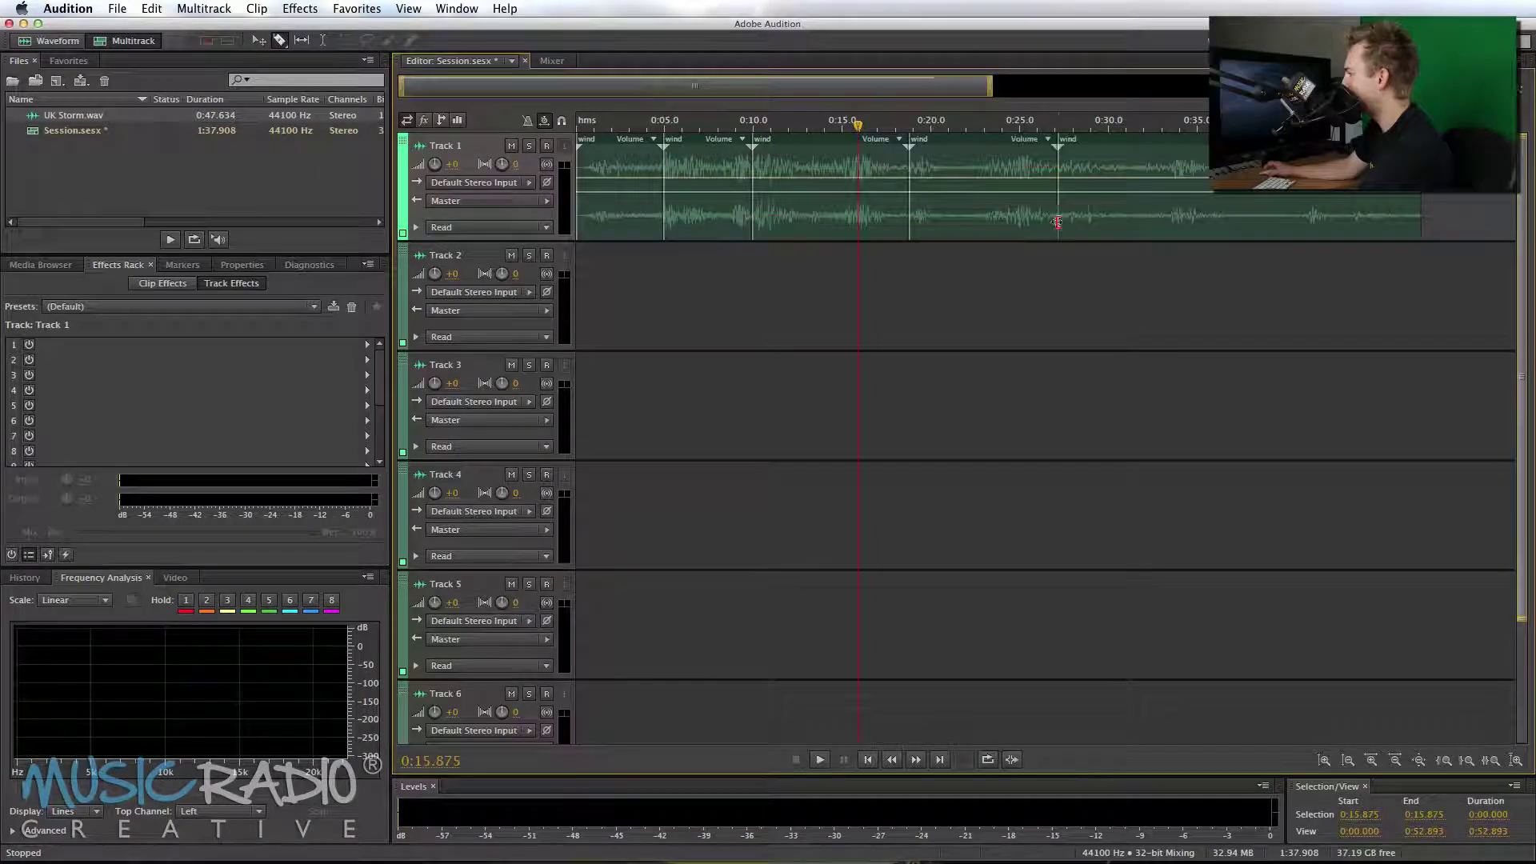
{"action": "left_click", "coordinate": [1214, 221]}
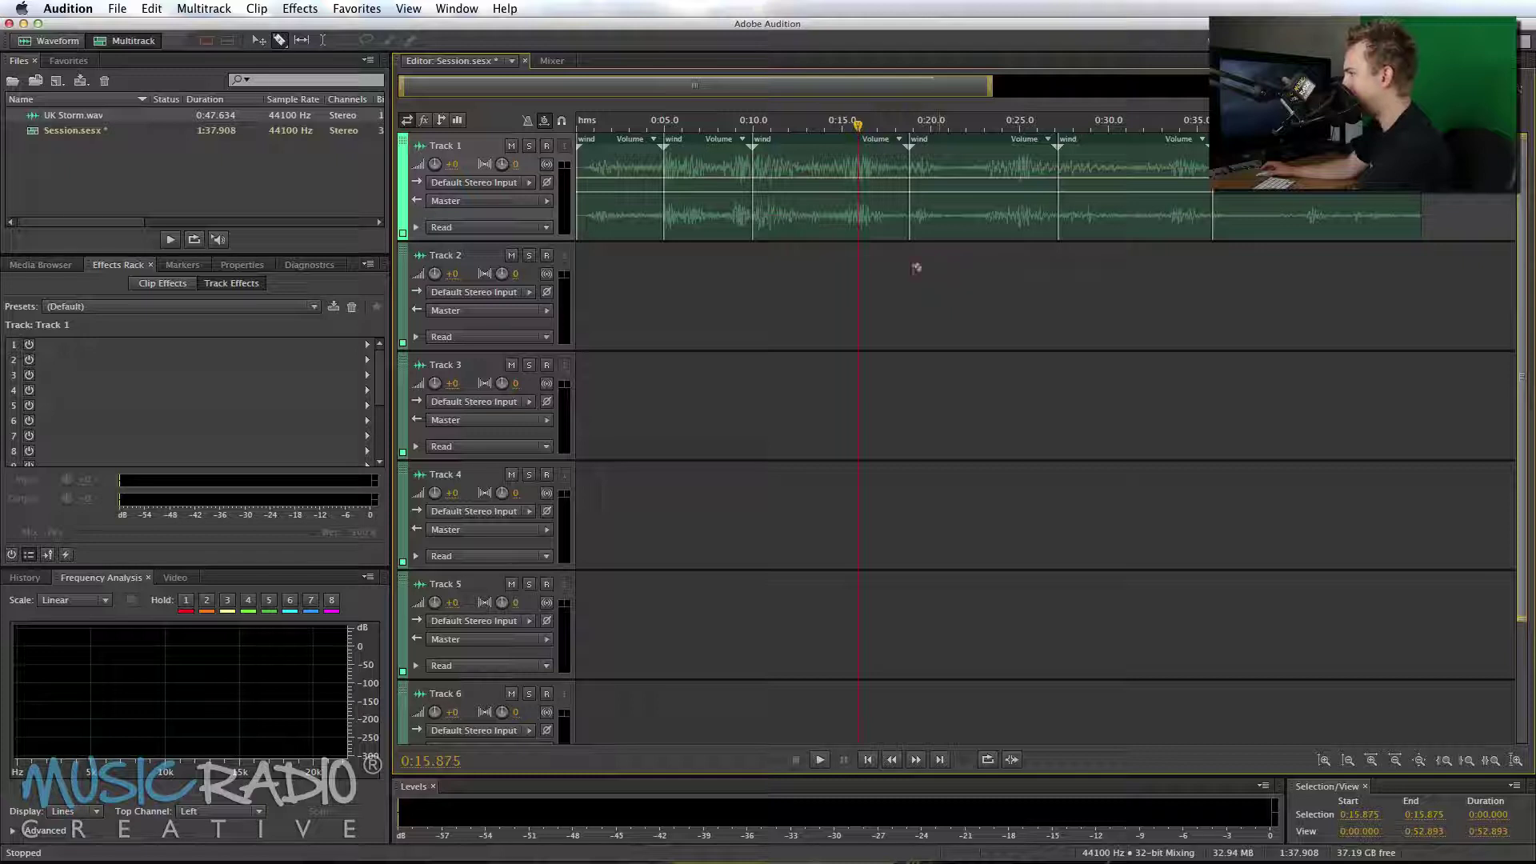
Overlap the first two pieces for a crossfade; move others to Track 2 (0:17) and Track 4 (0:34, 0:10)
{"action": "left_click", "coordinate": [259, 40]}
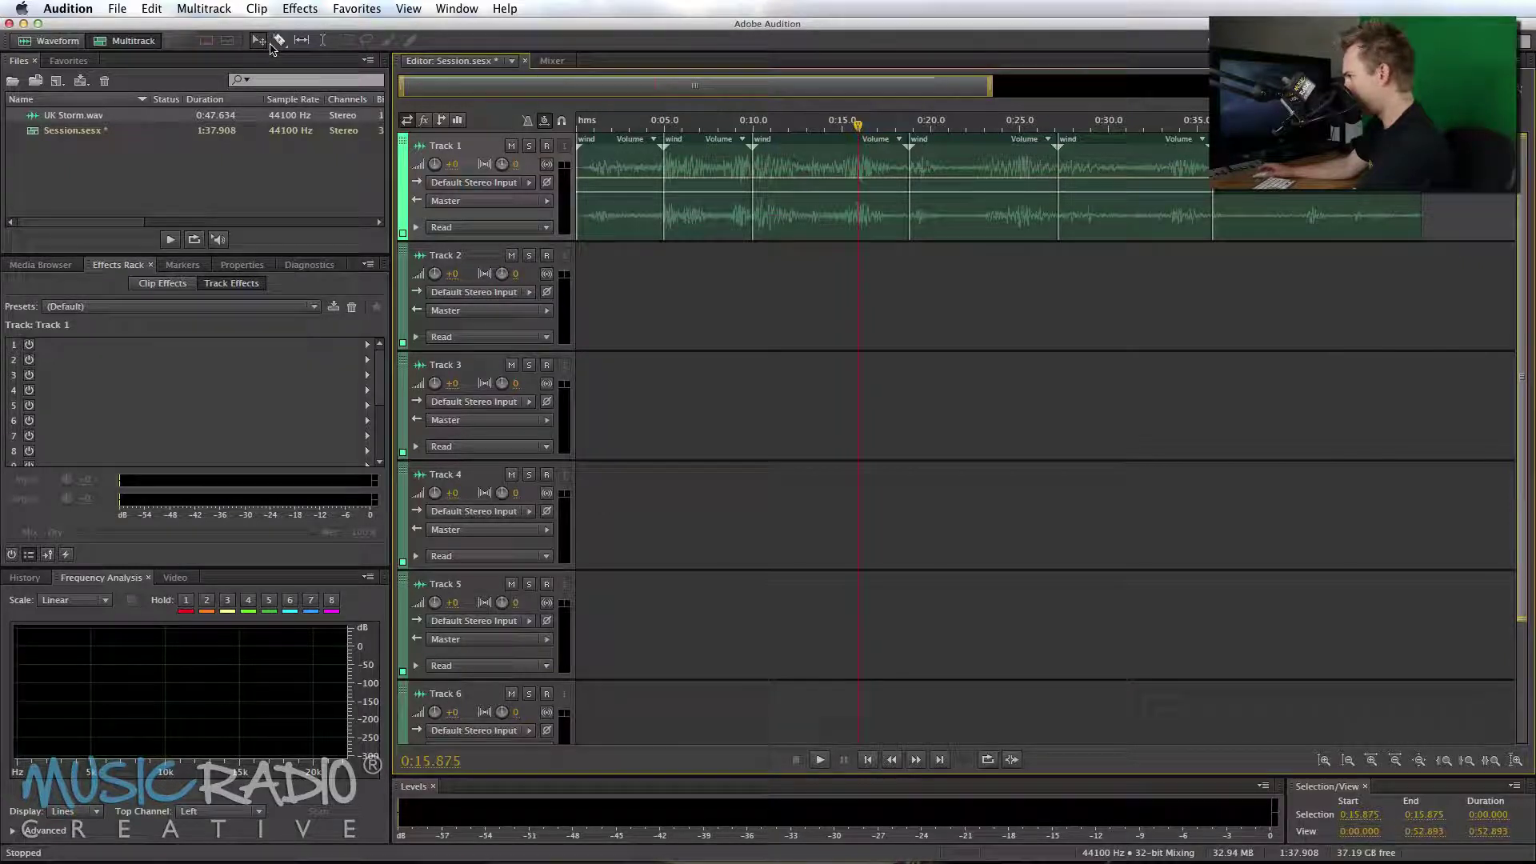
{"action": "left_click_drag", "start_coordinate": [708, 214], "coordinate": [680, 215]}
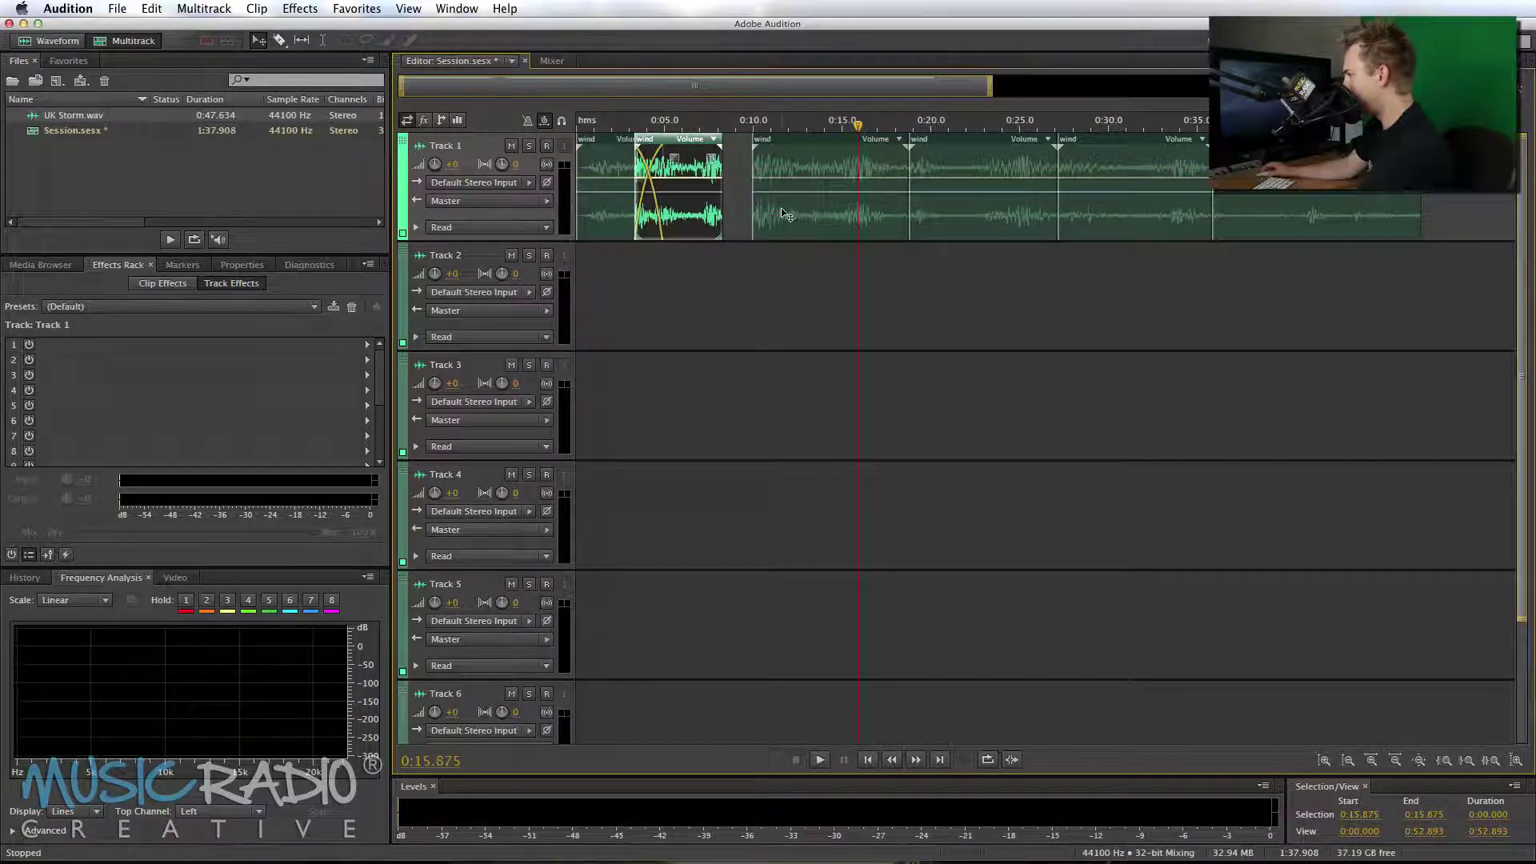
{"action": "left_click_drag", "start_coordinate": [787, 214], "coordinate": [921, 324]}
{"action": "left_click_drag", "start_coordinate": [1156, 215], "coordinate": [1283, 542]}
{"action": "left_click_drag", "start_coordinate": [1292, 229], "coordinate": [832, 557]}
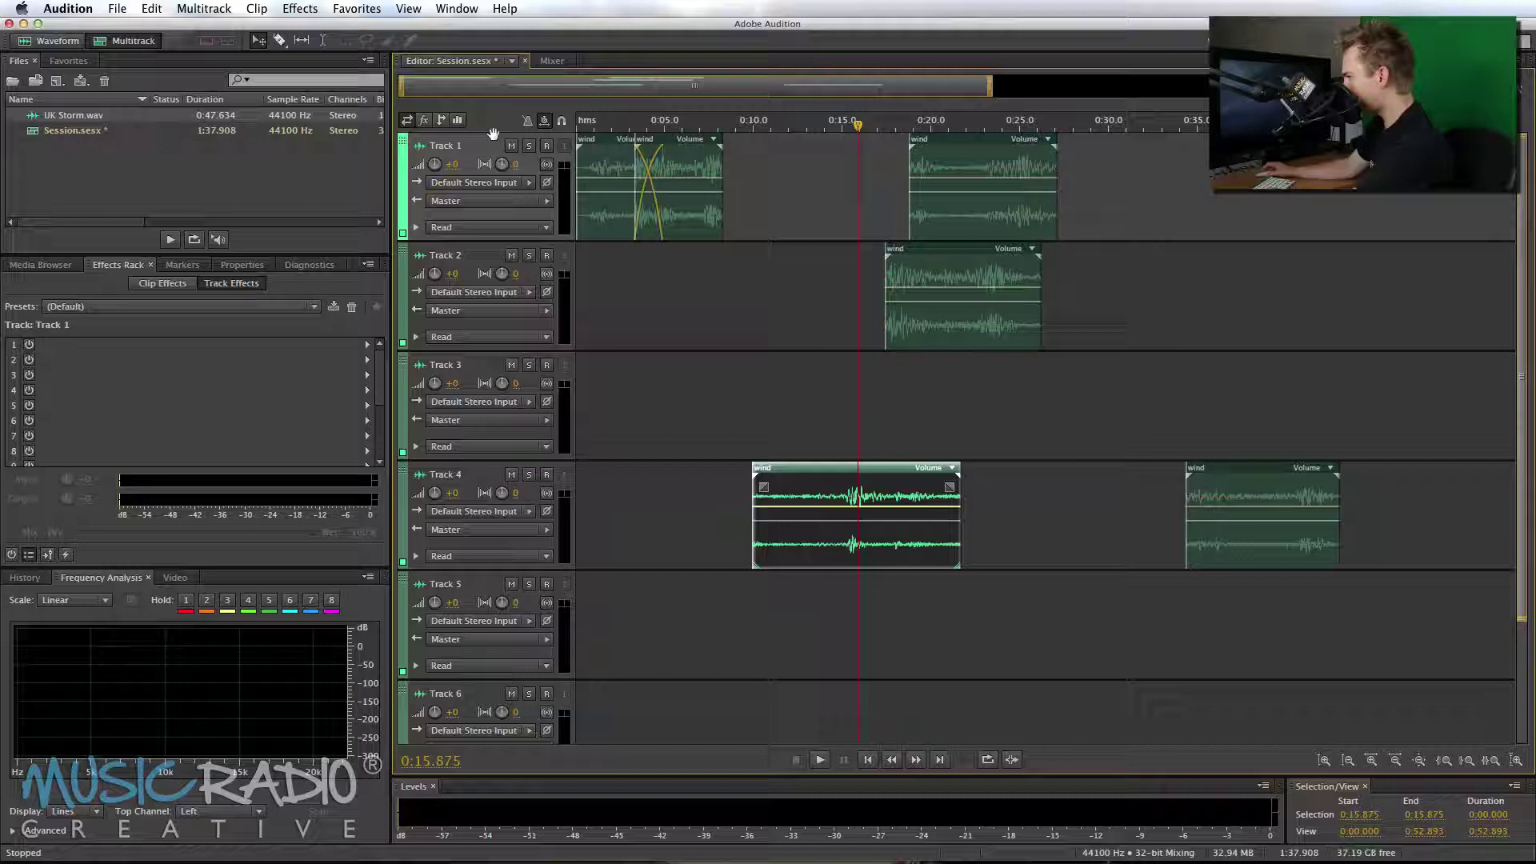
{"action": "left_click", "coordinate": [279, 40]}
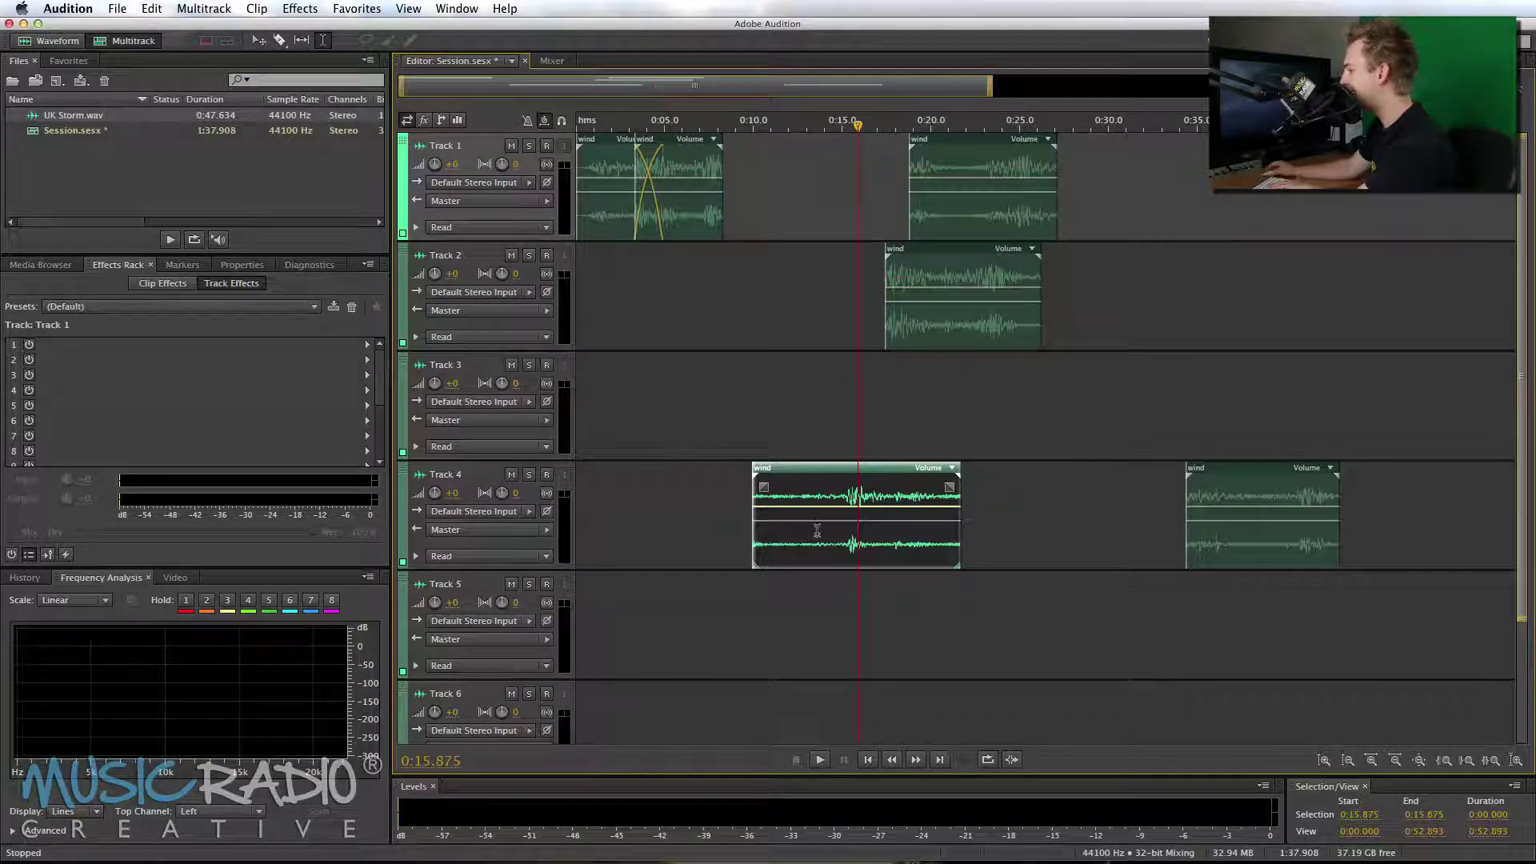
Split the Track 4 piece at 0:15.875 and 0:12.167, and the Track 2 piece at 0:20.828
{"action": "key", "text": "super+k"}
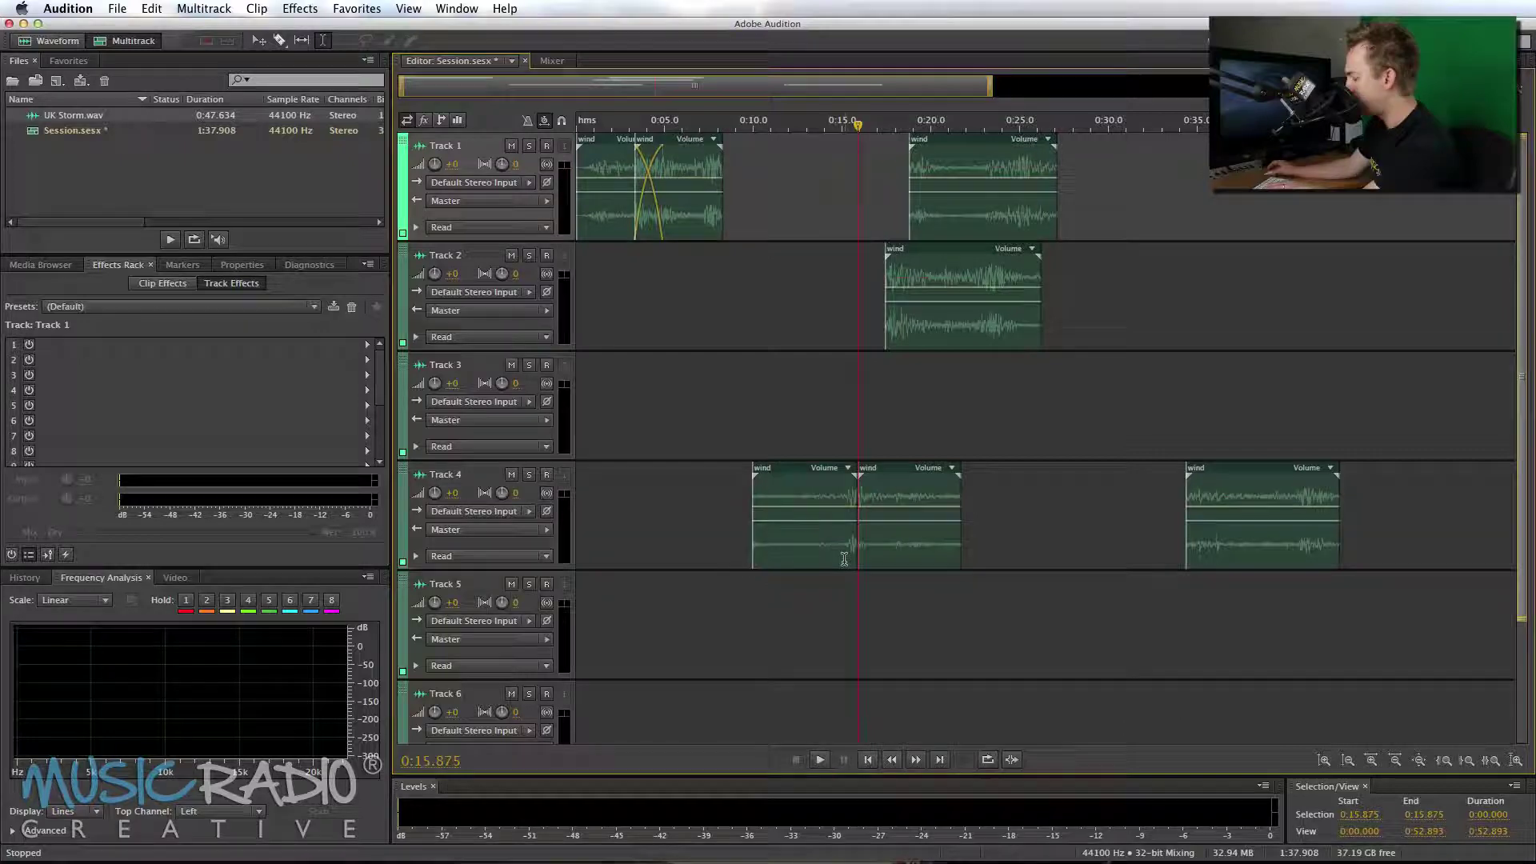
{"action": "left_click", "coordinate": [792, 552]}
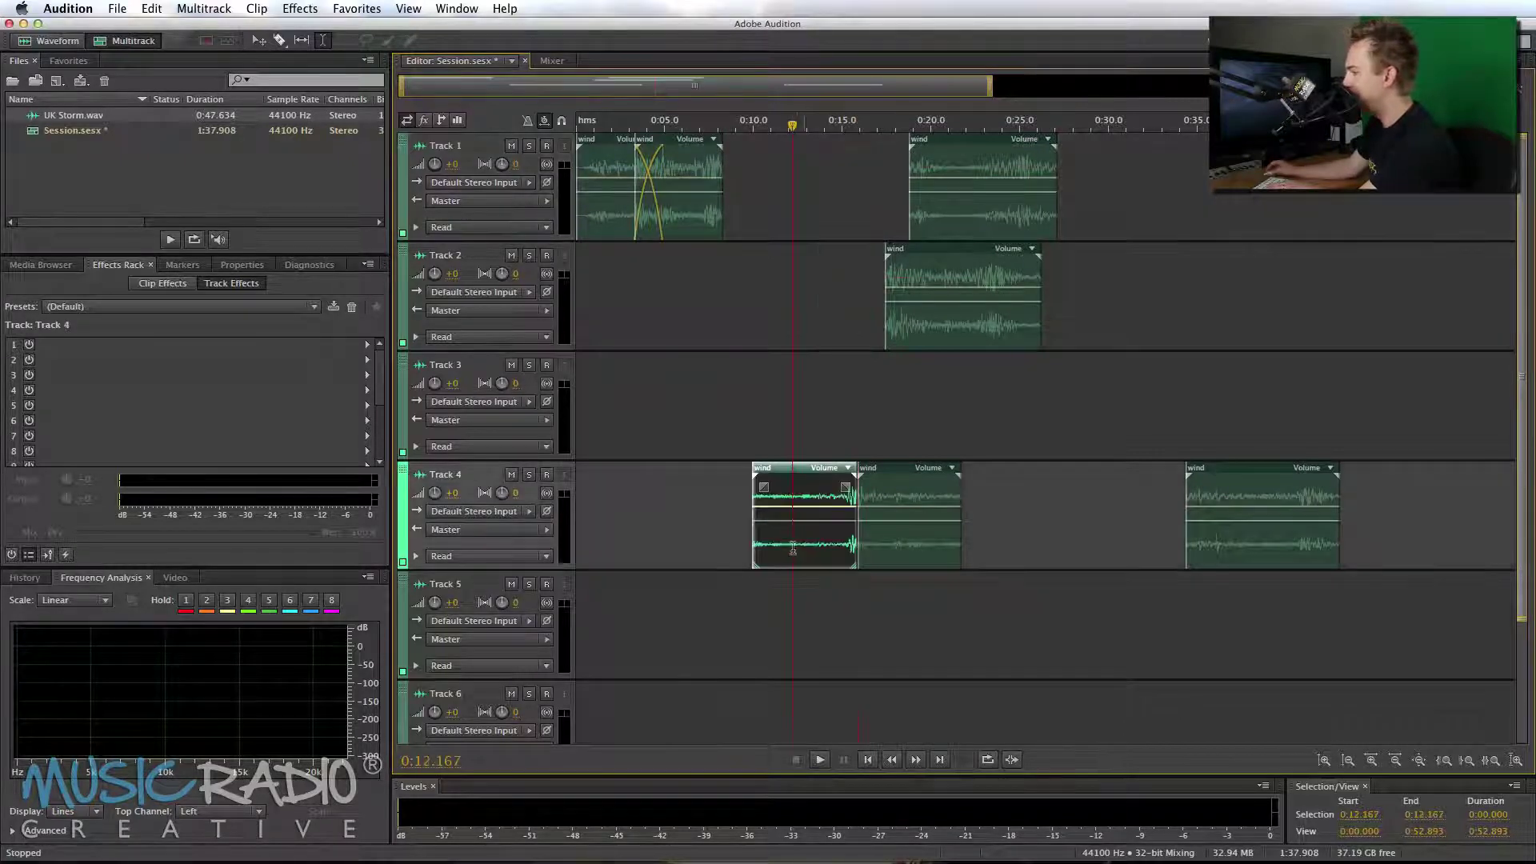
{"action": "key", "text": "super+k"}
{"action": "left_click", "coordinate": [946, 331]}
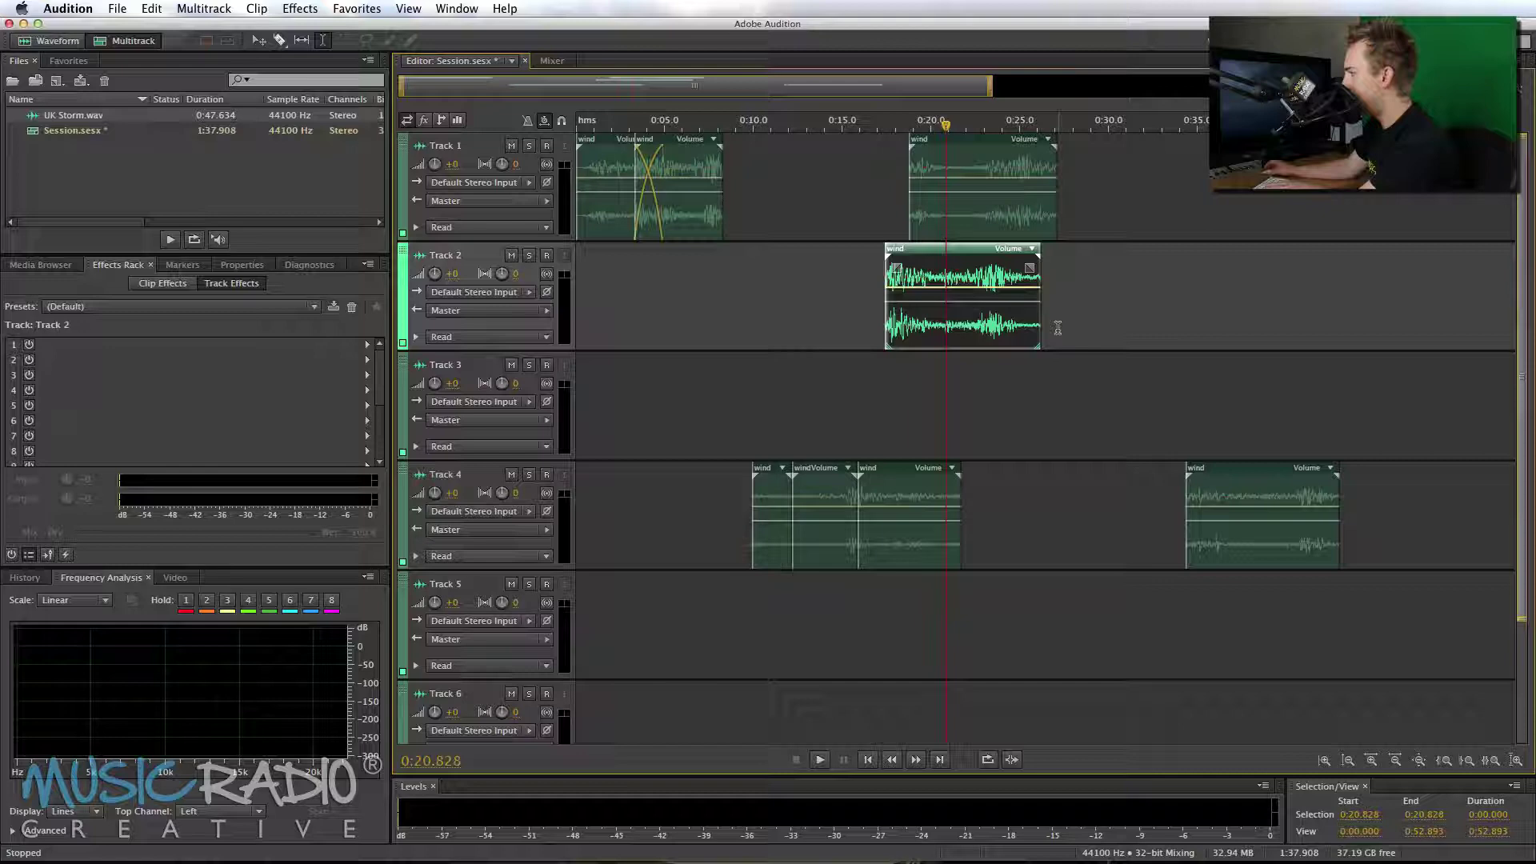
{"action": "key", "text": "super+k"}
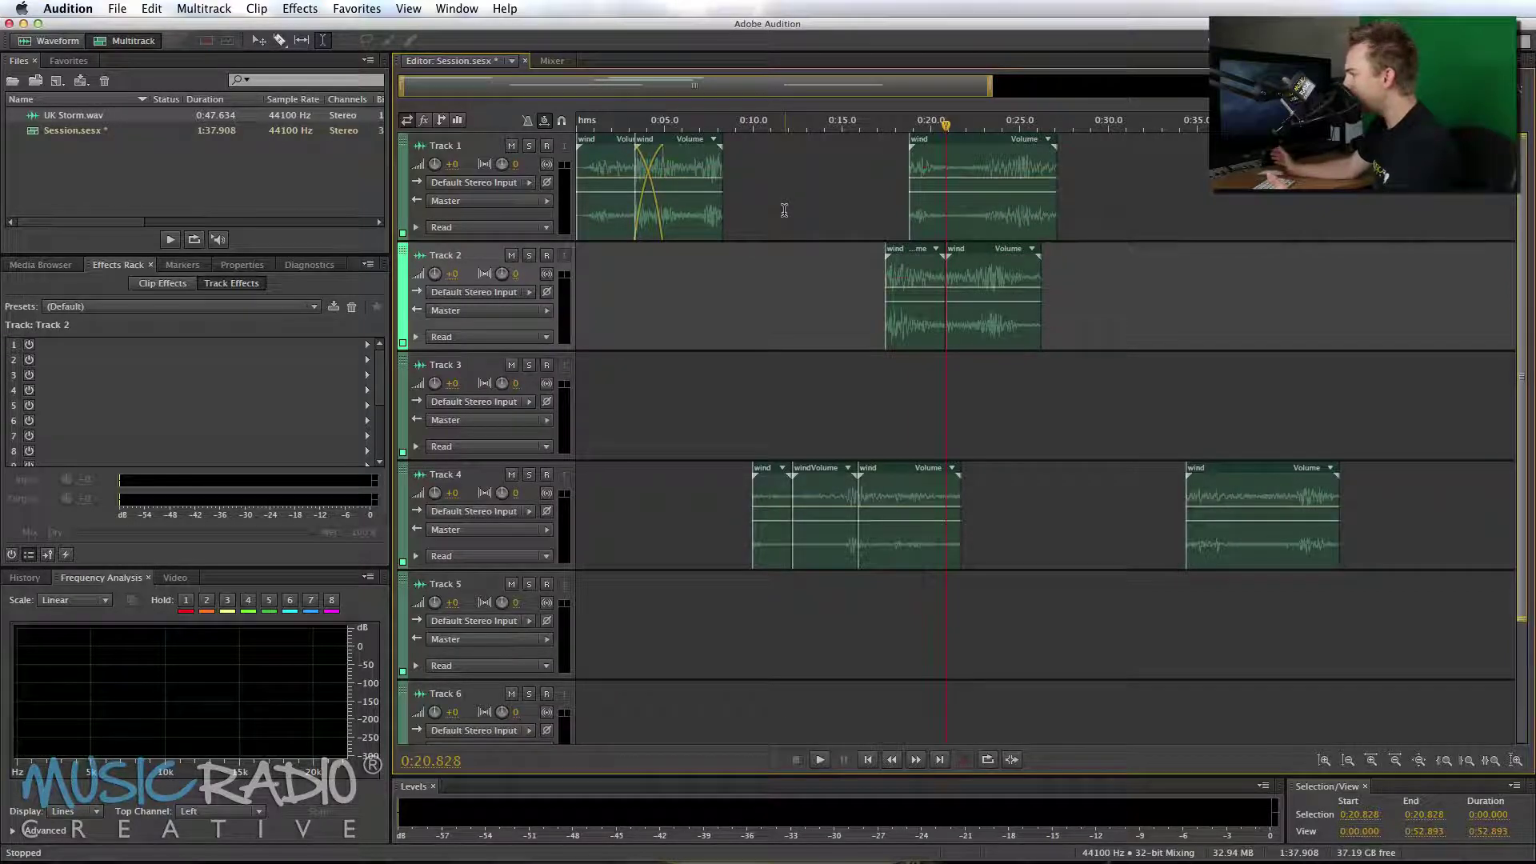
Delete the 0:00–0:45.218 range, drop UK Storm.wav at the start of Track 1, and select it
{"action": "left_click_drag", "start_coordinate": [1377, 524], "coordinate": [576, 524]}
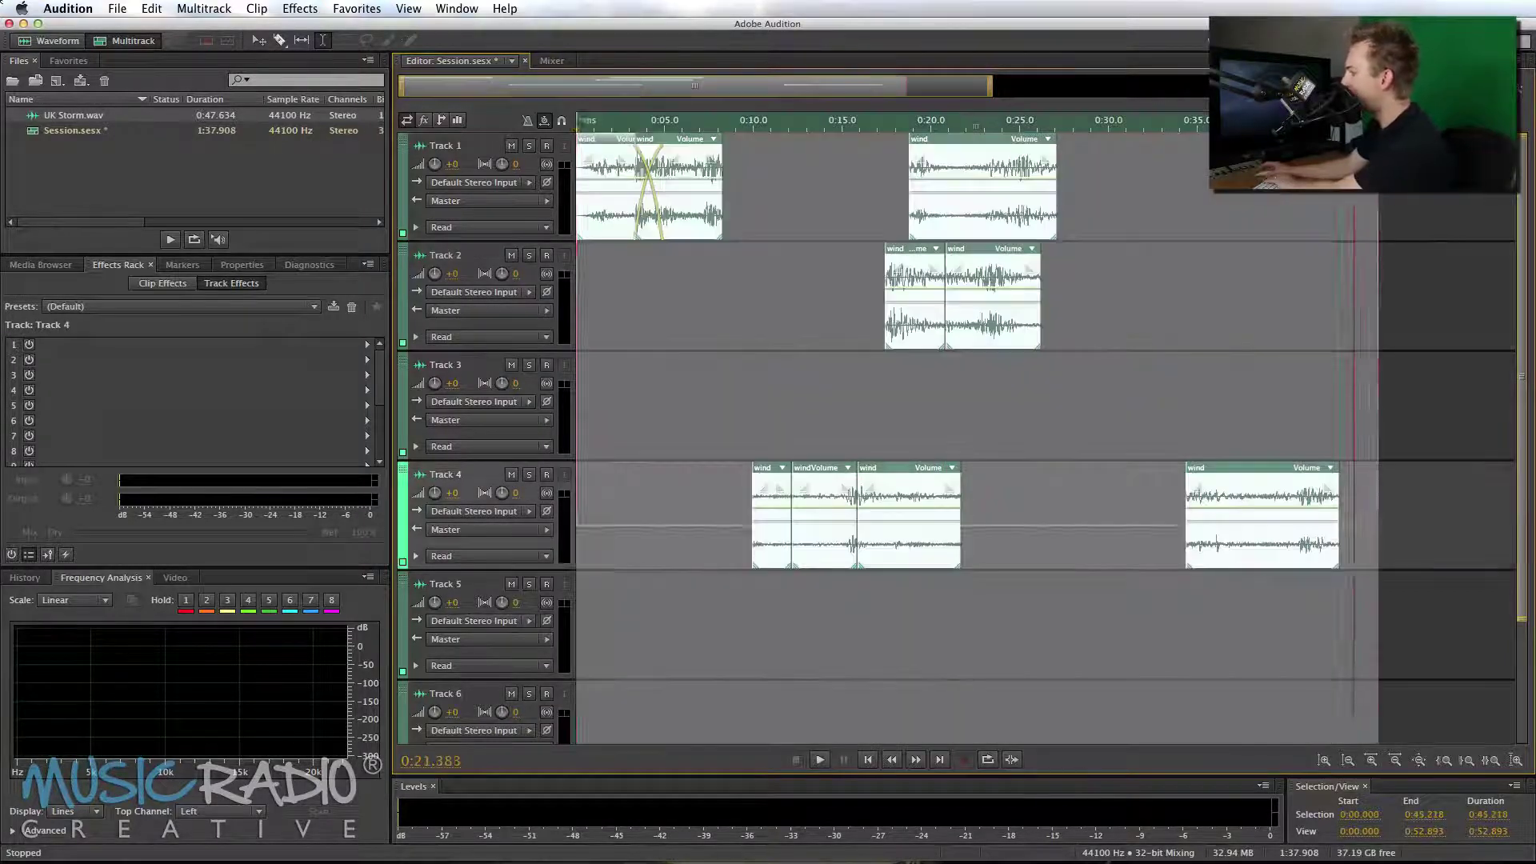
{"action": "left_click_drag", "start_coordinate": [70, 120], "coordinate": [669, 184]}
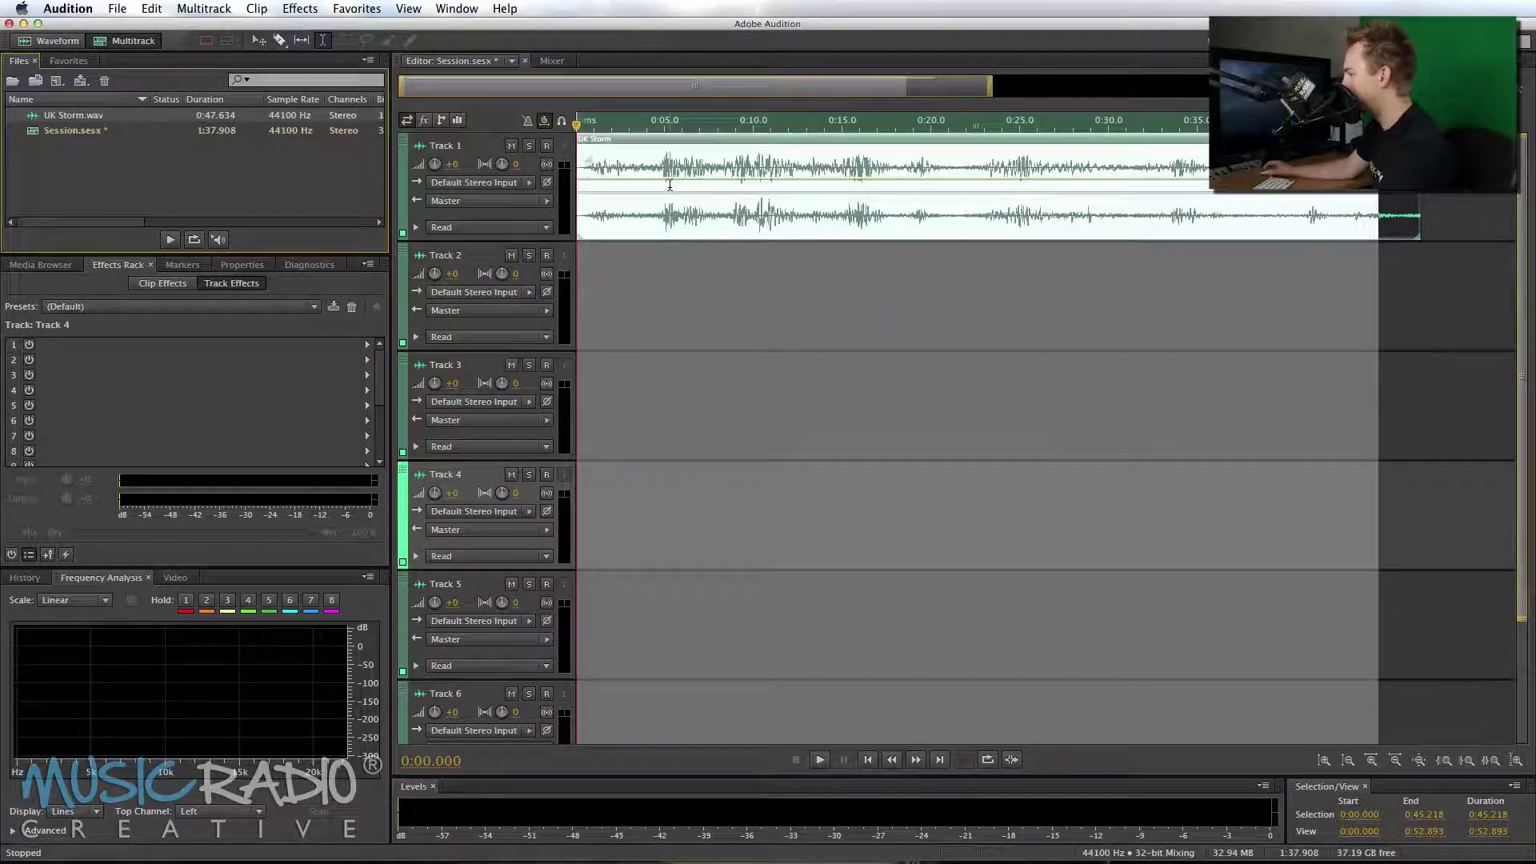
{"action": "left_click", "coordinate": [673, 262]}
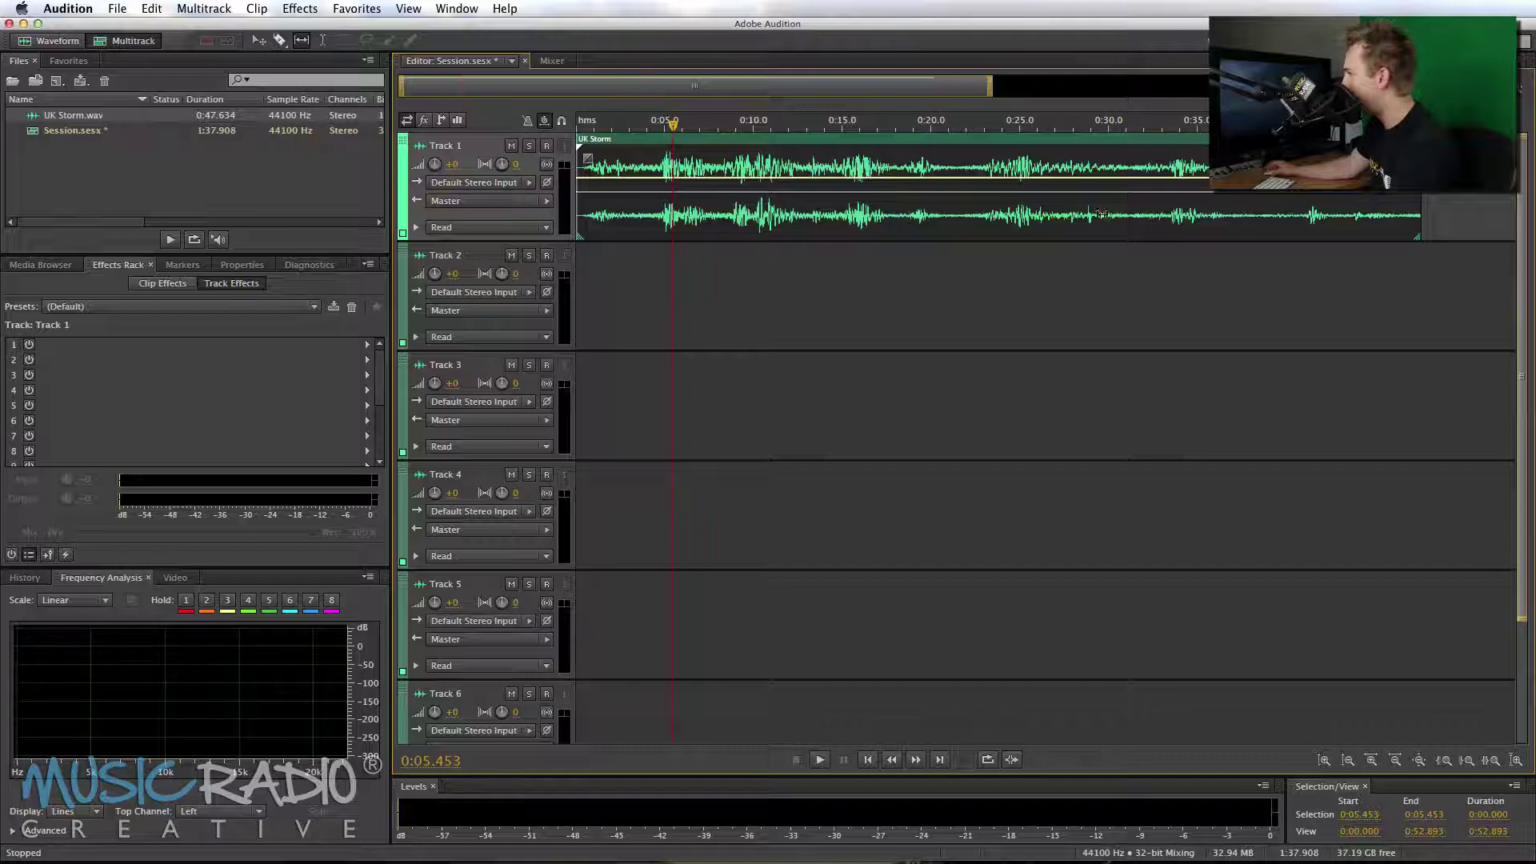
{"action": "left_click", "coordinate": [853, 218]}
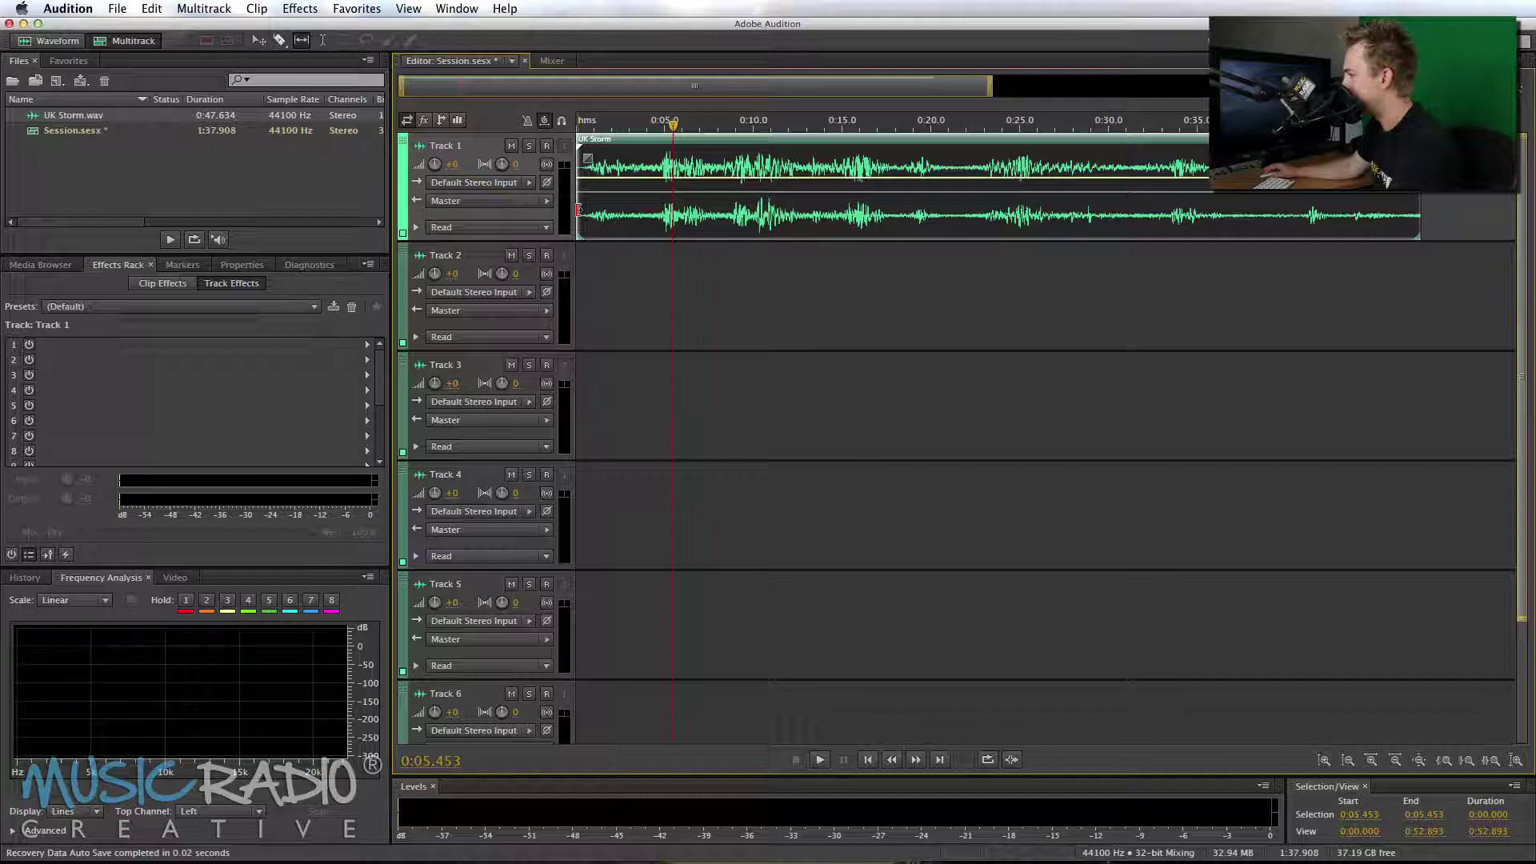
Trim the UK Storm clip's start to about 0:11 and its end to about 0:23
{"action": "left_click_drag", "start_coordinate": [578, 210], "coordinate": [765, 210]}
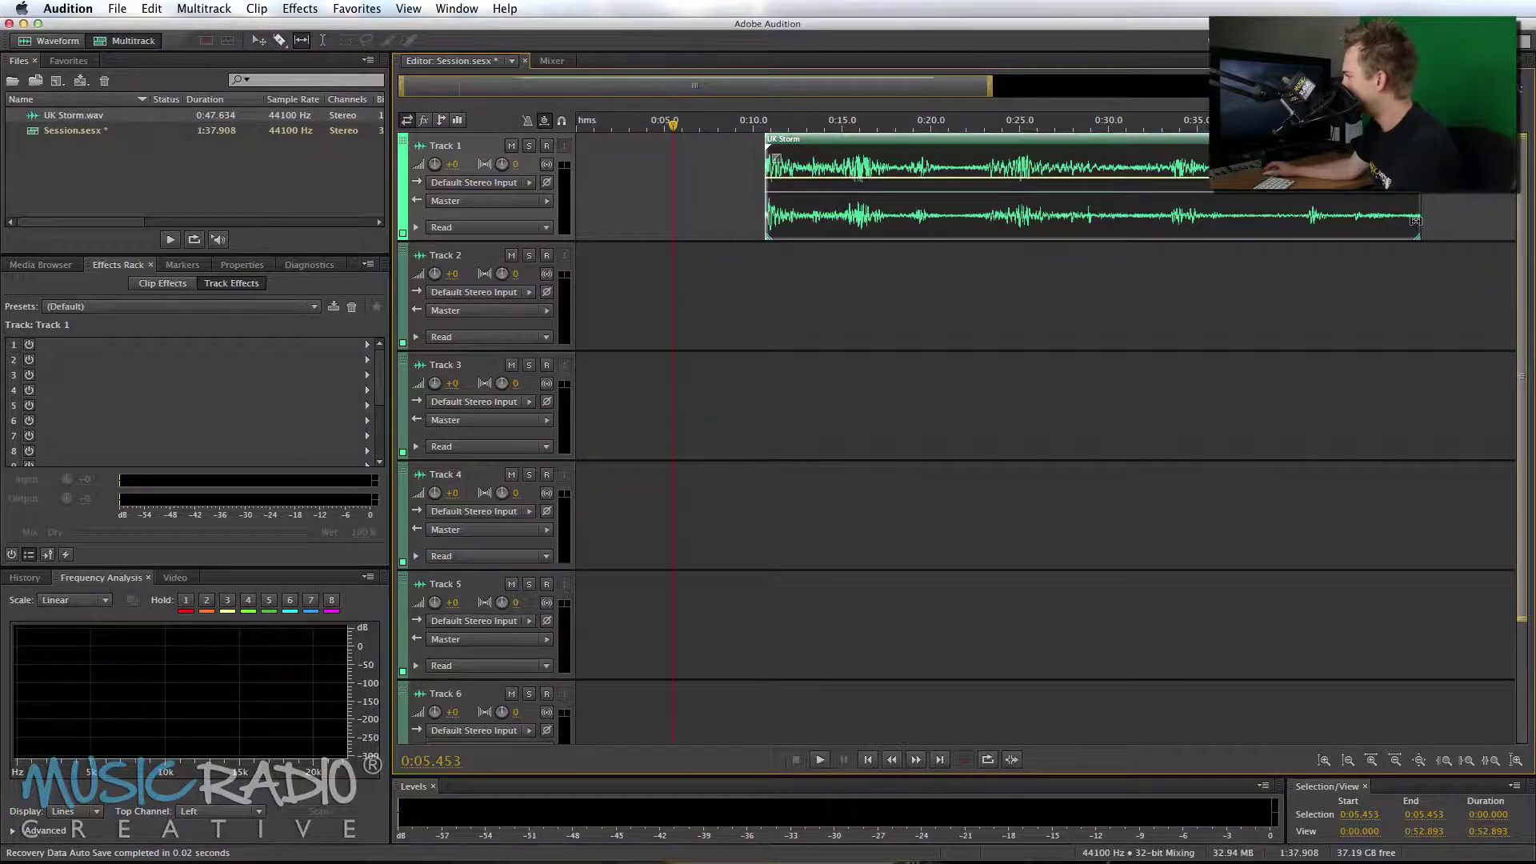
{"action": "left_click_drag", "start_coordinate": [1421, 216], "coordinate": [984, 202]}
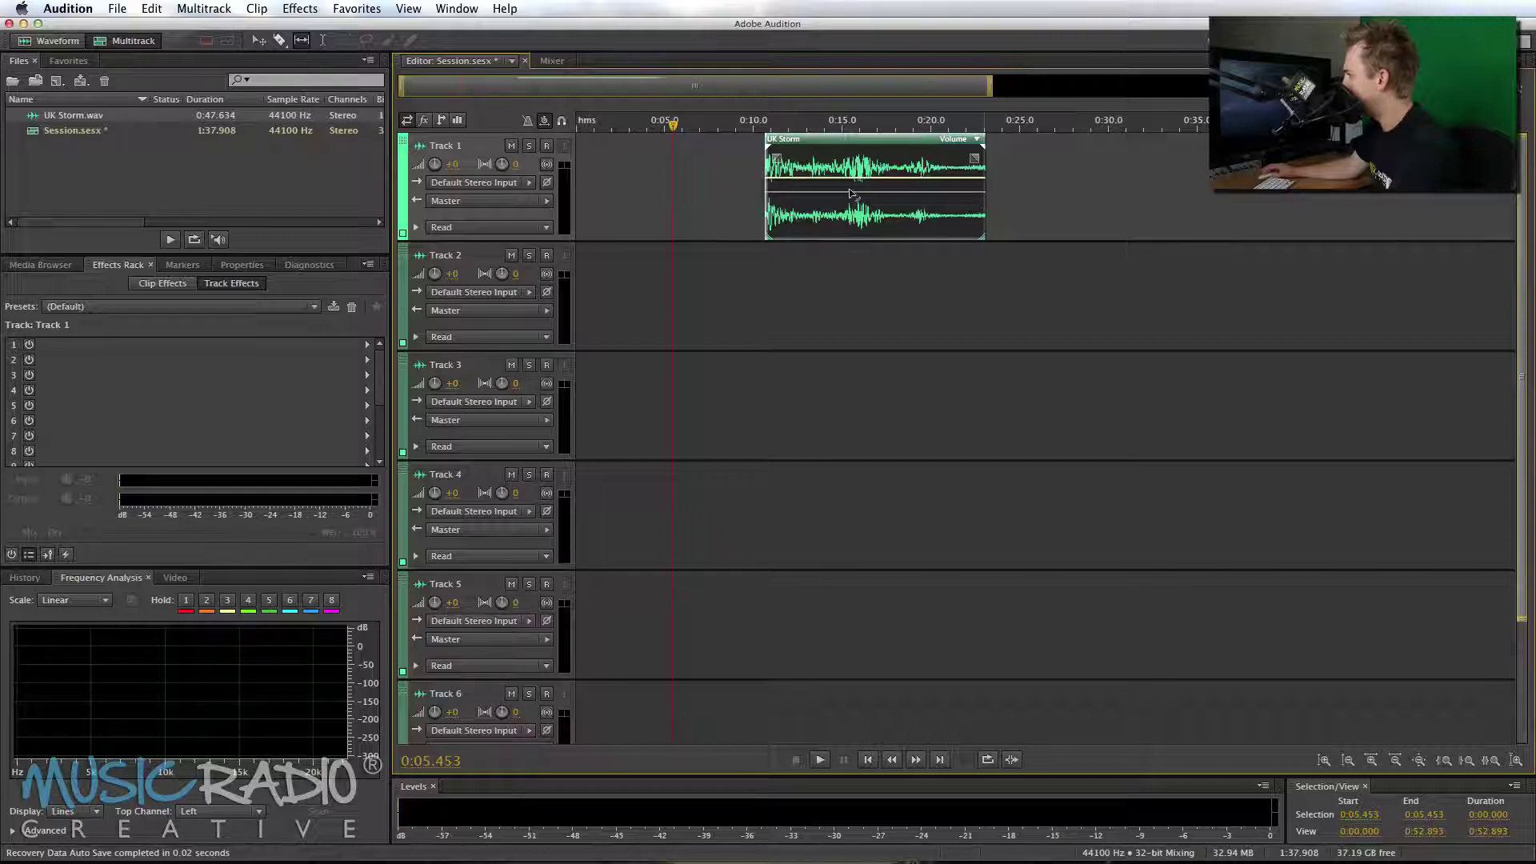
With the Slip tool, slide the UK Storm clip's audio left, then back right within its span
{"action": "left_click", "coordinate": [300, 40]}
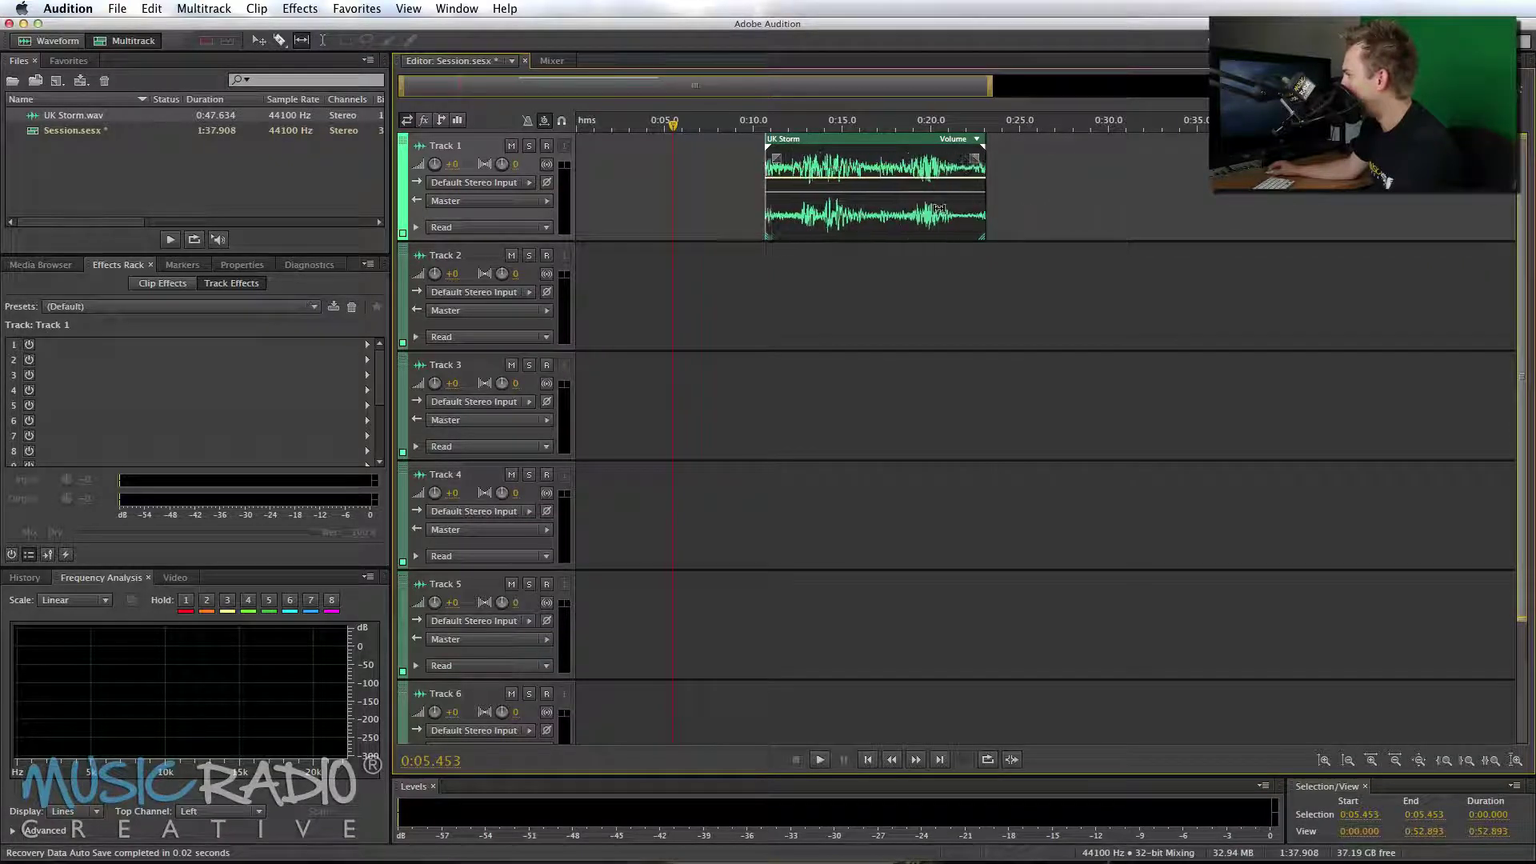
{"action": "left_click_drag", "start_coordinate": [862, 208], "coordinate": [736, 208]}
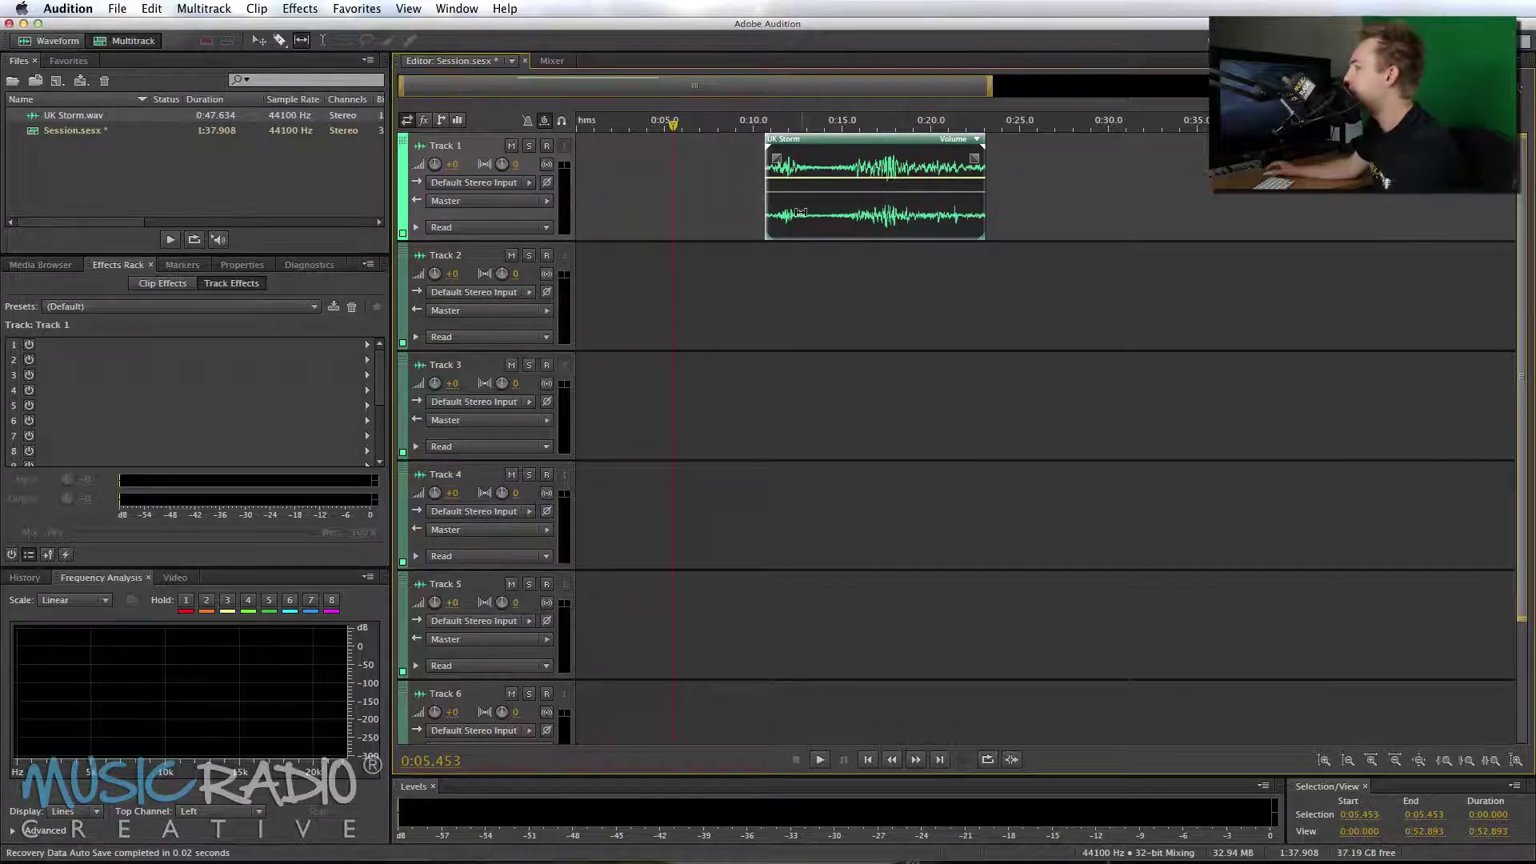
{"action": "left_click_drag", "start_coordinate": [817, 211], "coordinate": [946, 212]}
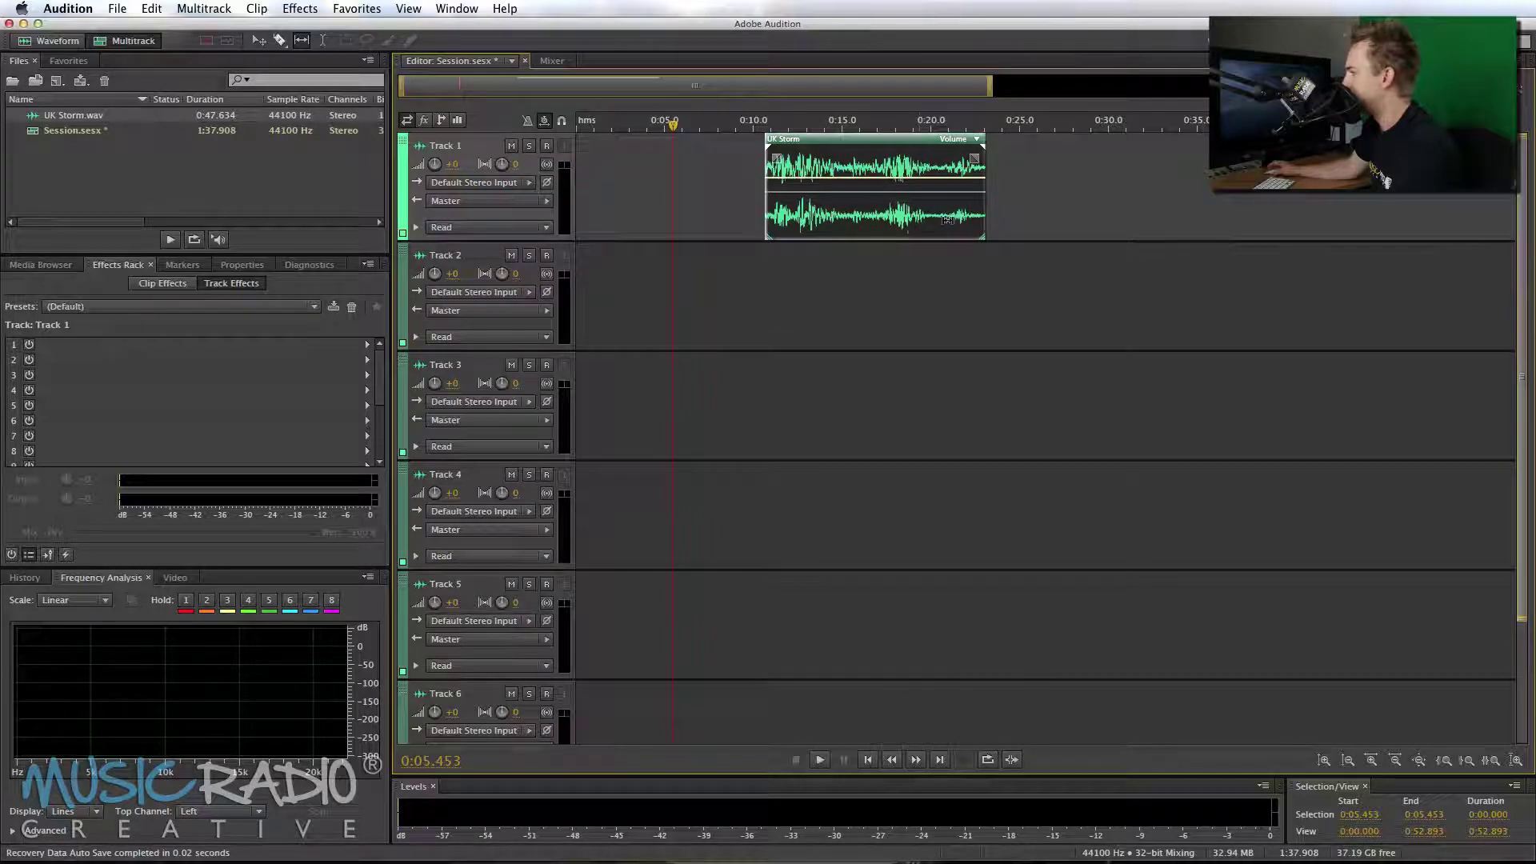